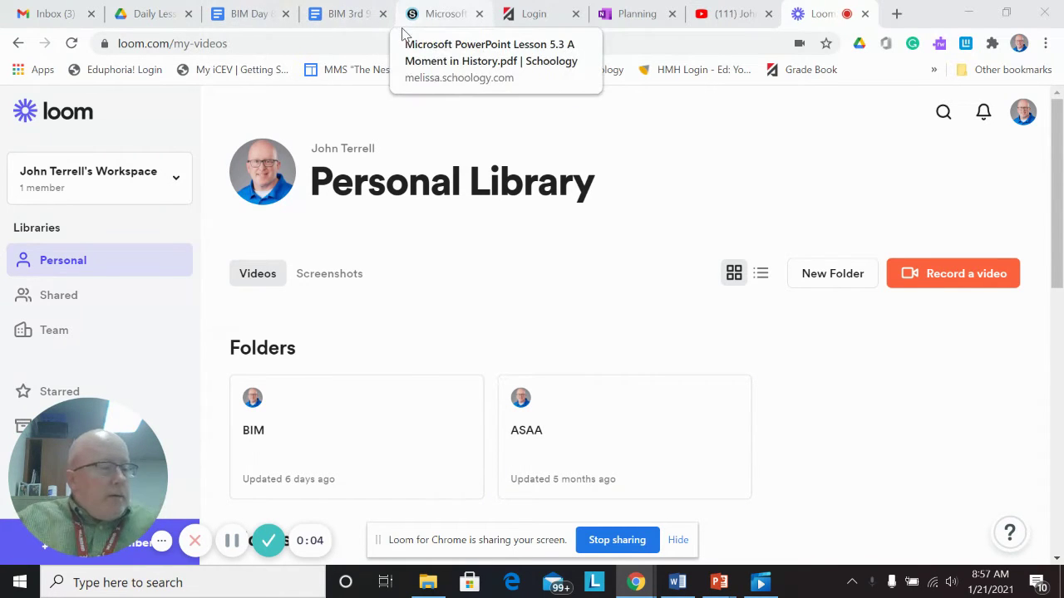
Open the Lesson 5.3 A Moment in History PDF and scroll to Figure 5.3 A's sample slides
left_click(443, 15)
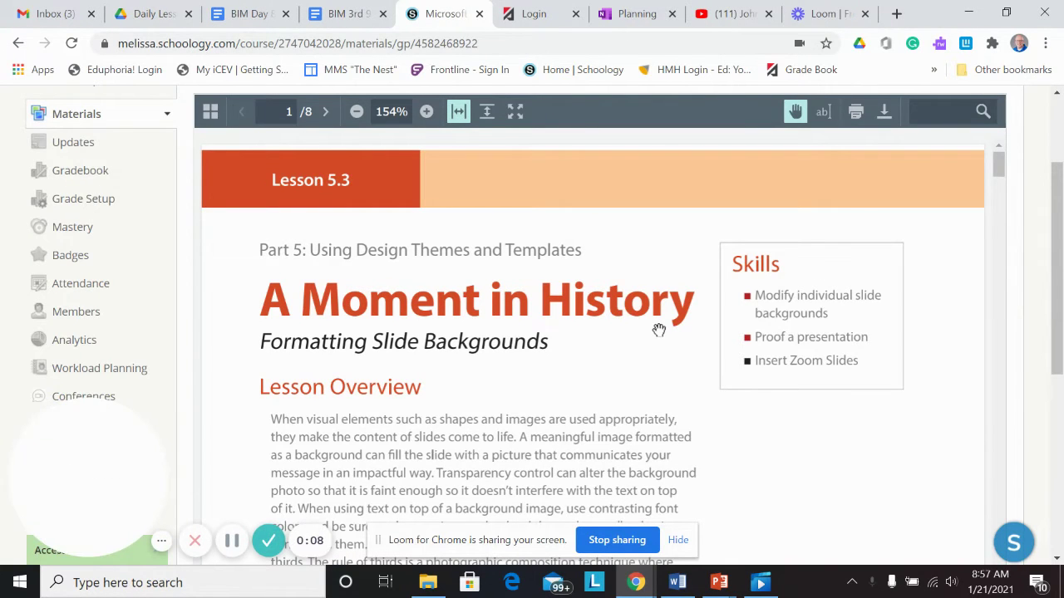
scroll(623, 311, "down", 1)
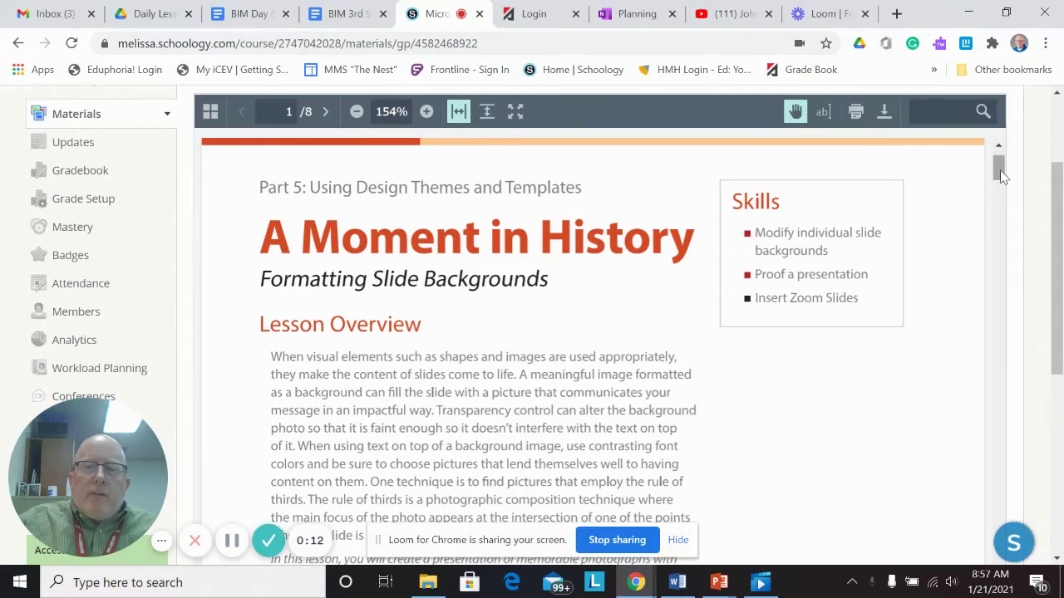
left_click_drag(995, 177, 998, 262)
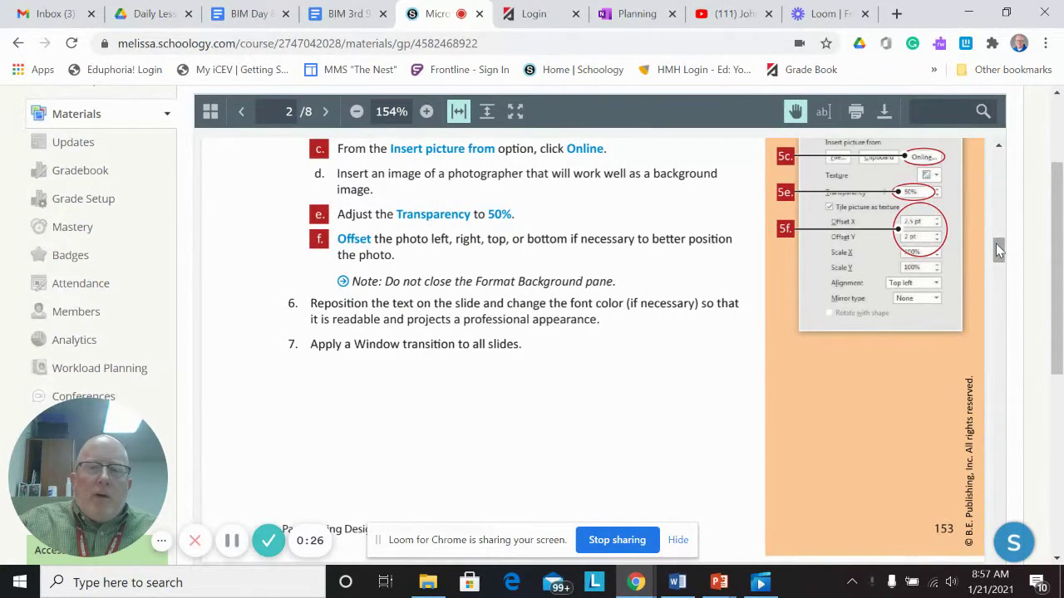
left_click_drag(995, 244, 996, 330)
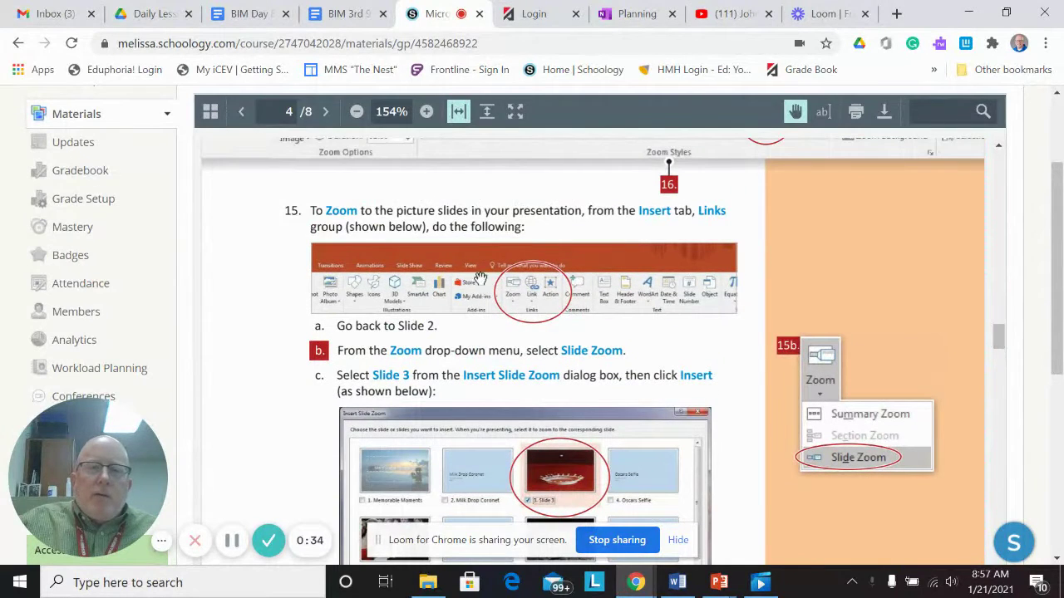
scroll(404, 275, "down", 1)
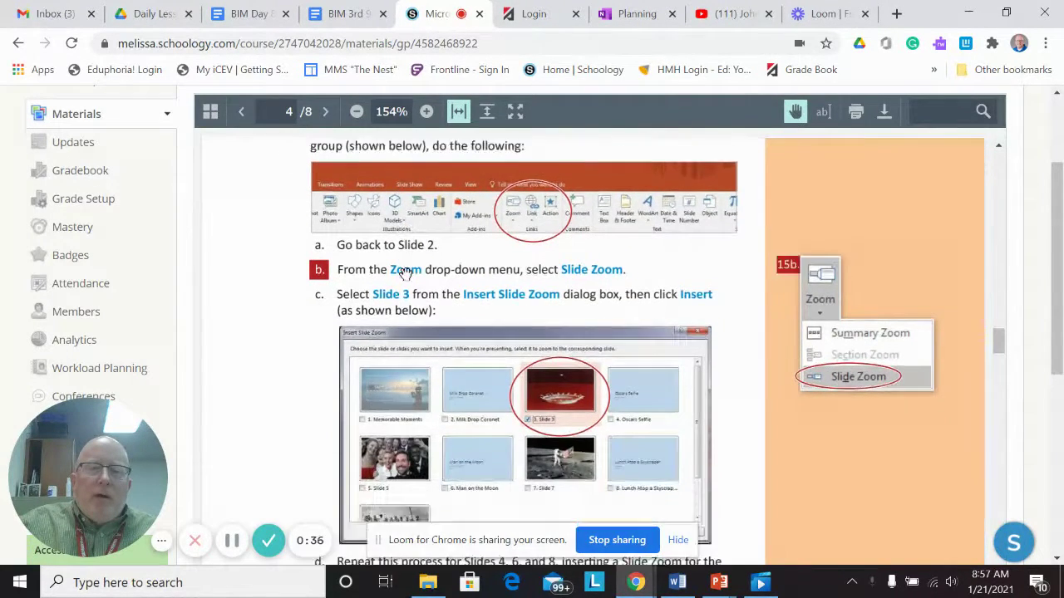
scroll(404, 274, "down", 4)
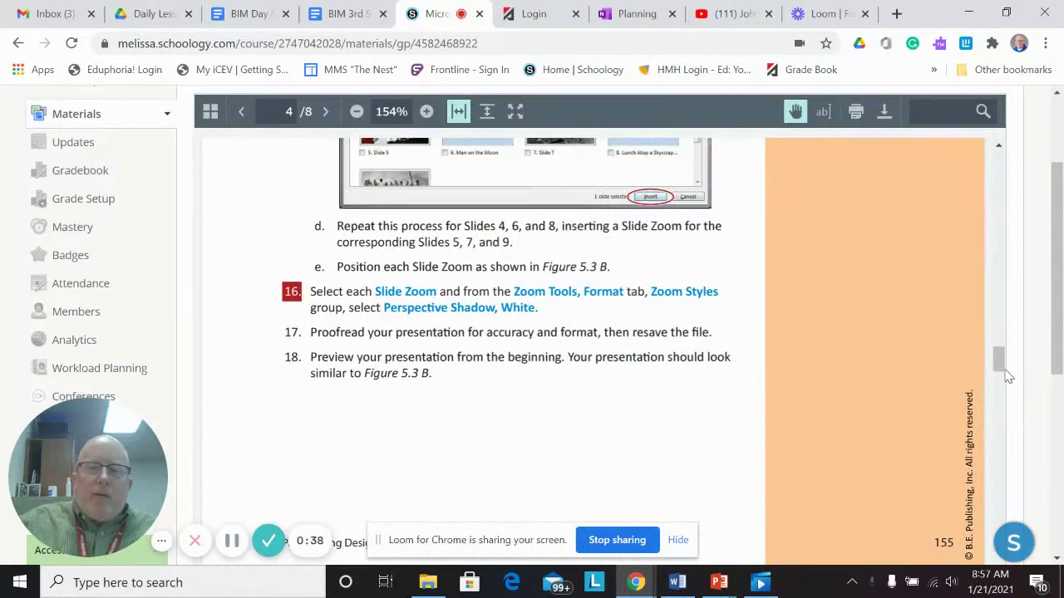
left_click_drag(998, 360, 1002, 394)
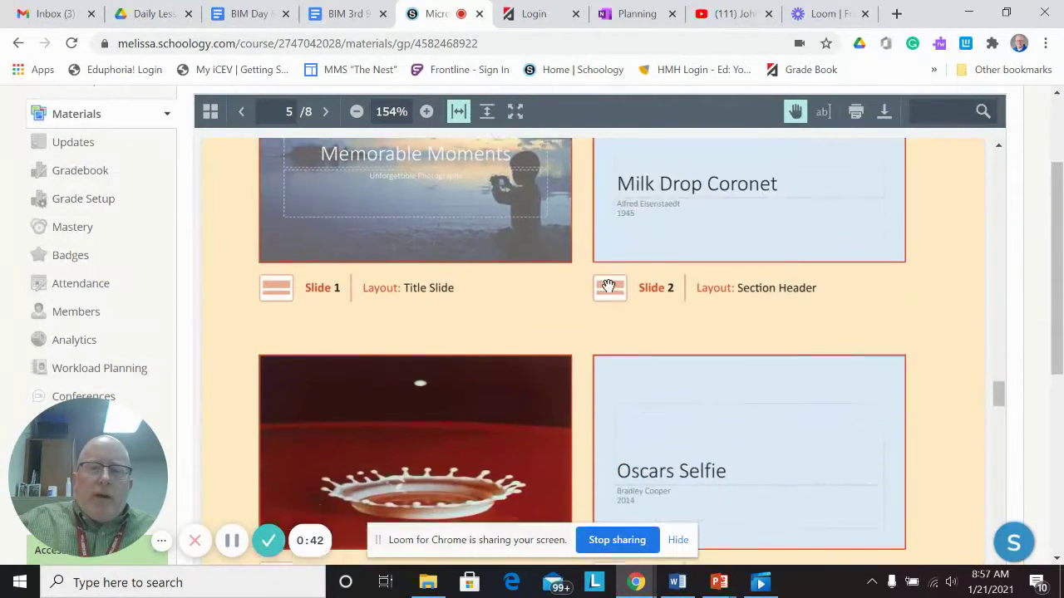
scroll(608, 286, "down", 10)
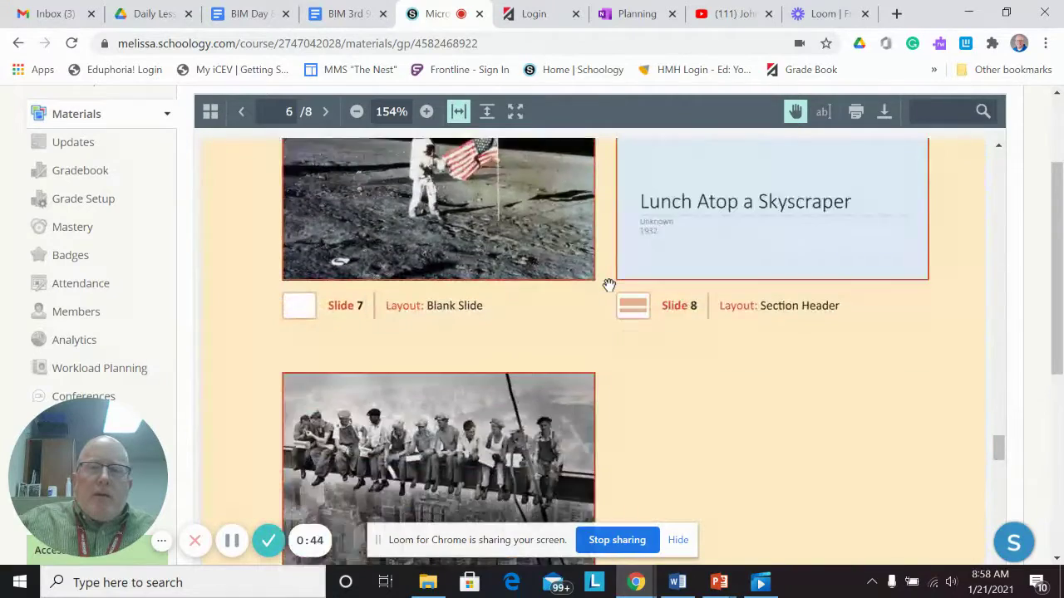
scroll(608, 286, "down", 10)
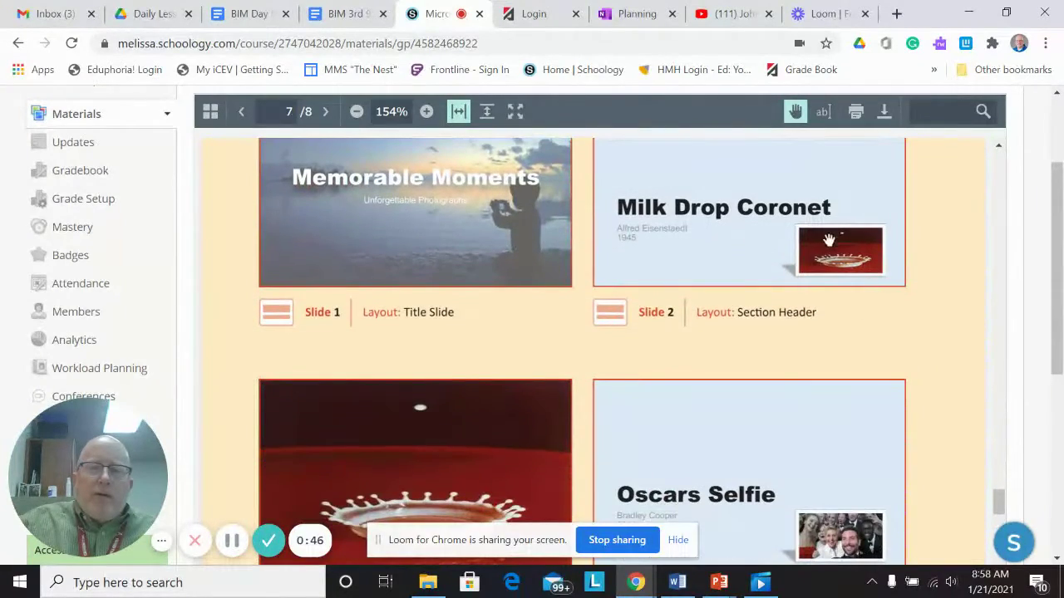
scroll(767, 424, "down", 3)
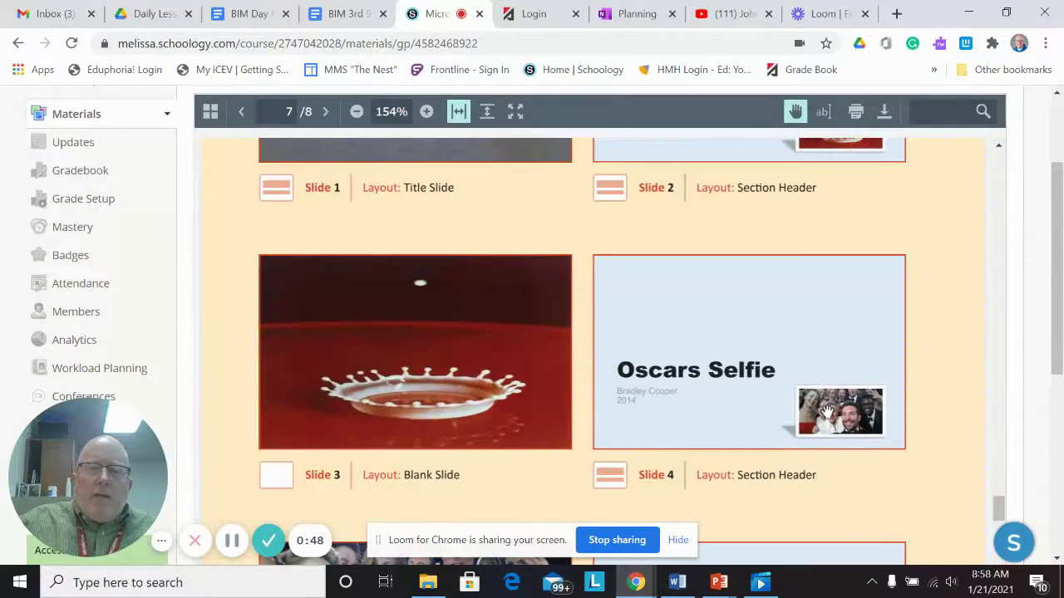
scroll(827, 412, "down", 5)
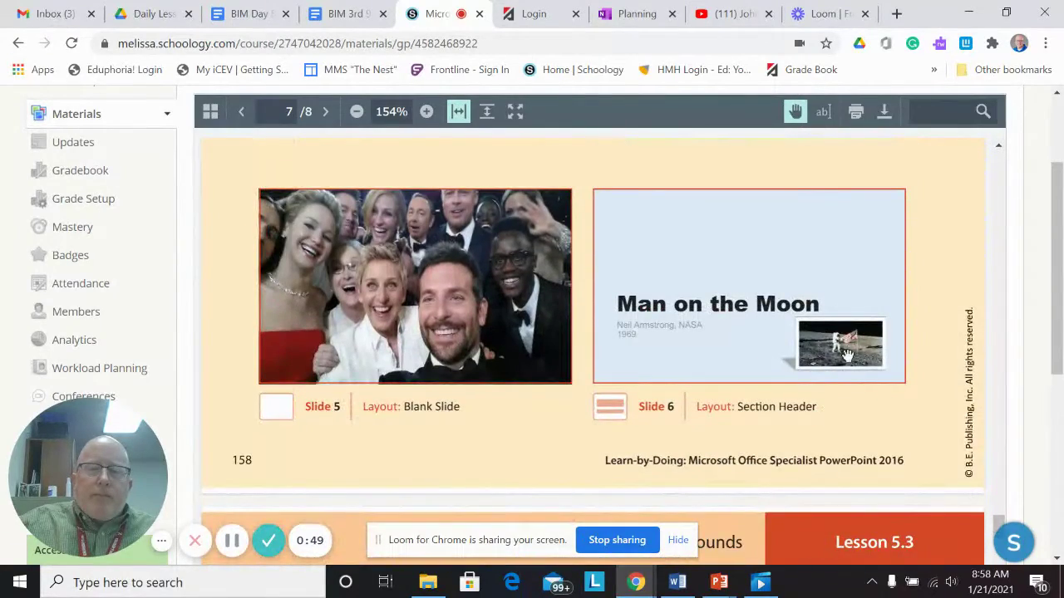
scroll(848, 363, "down", 5)
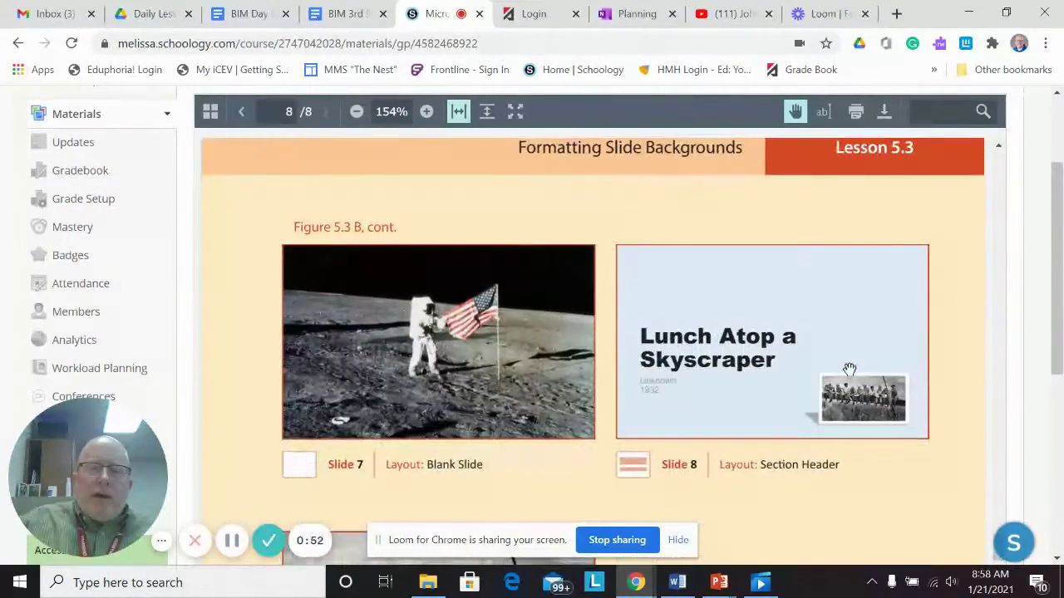
scroll(849, 369, "up", 20)
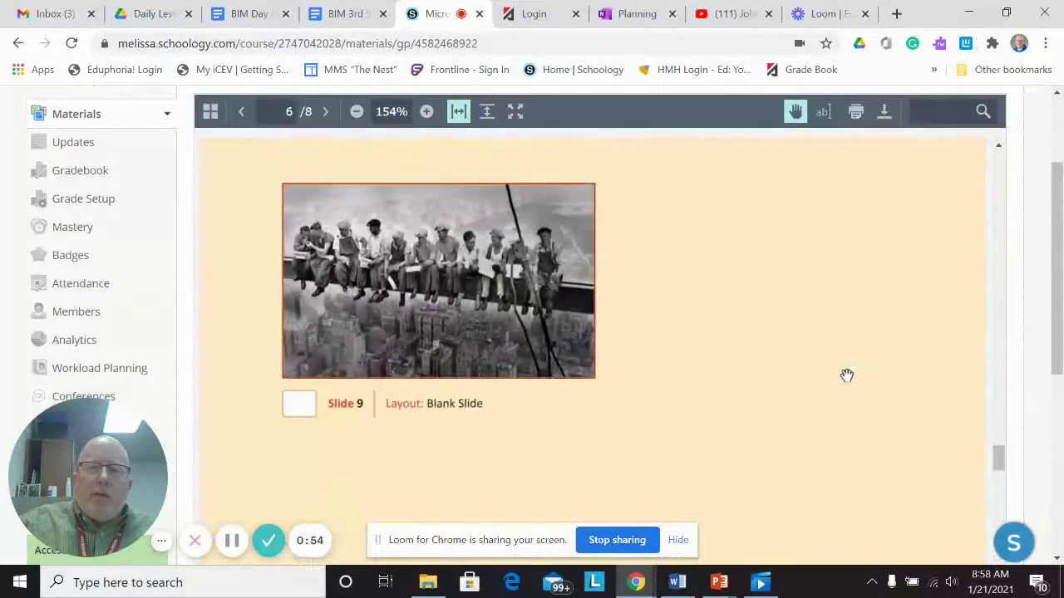
scroll(846, 376, "up", 15)
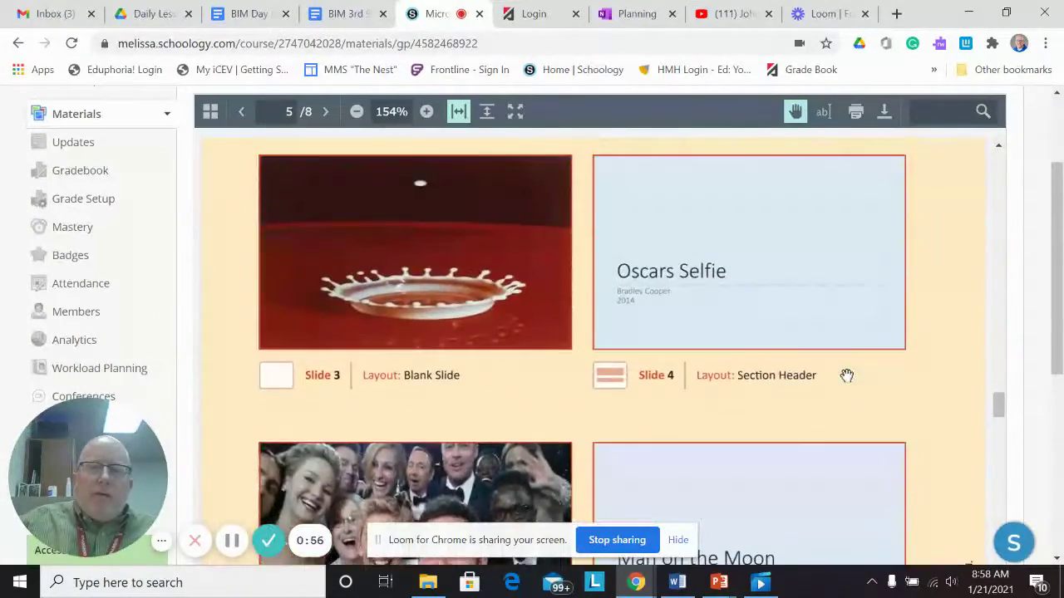
scroll(844, 376, "up", 6)
mouse_move(719, 582)
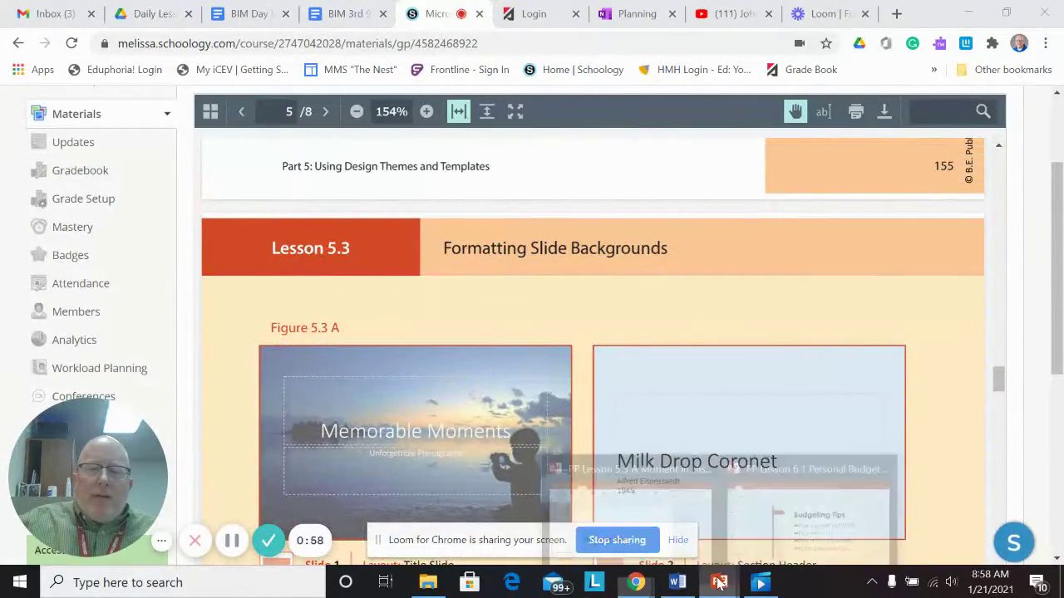
left_click(632, 524)
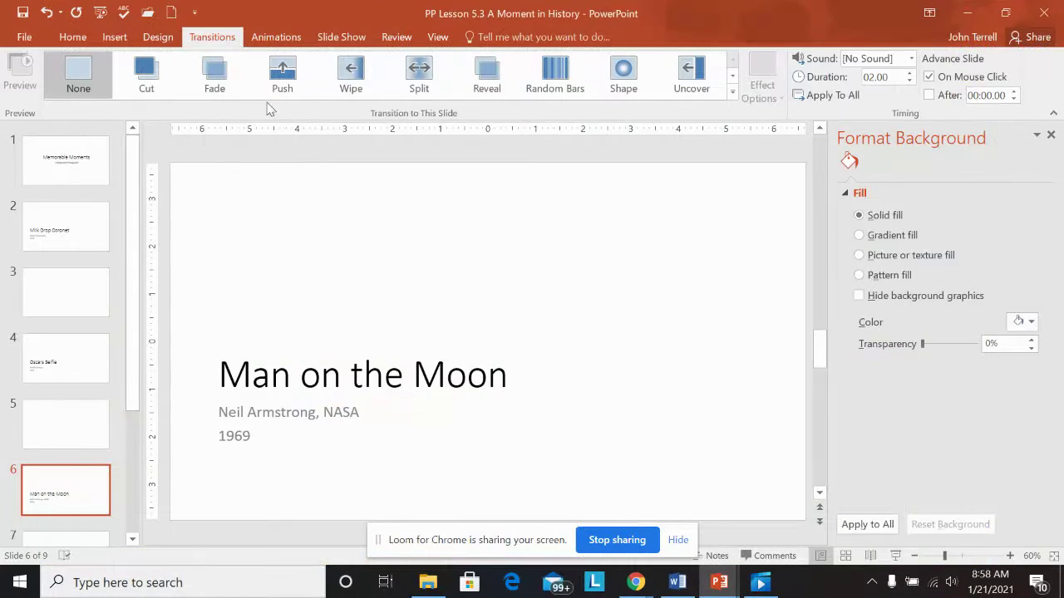
left_click(81, 174)
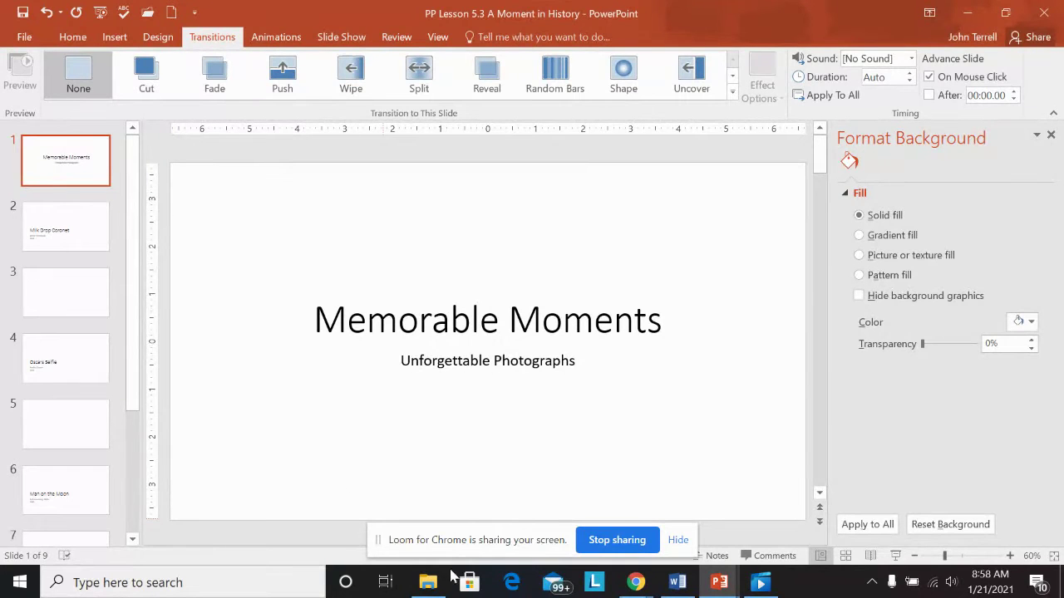
mouse_move(638, 586)
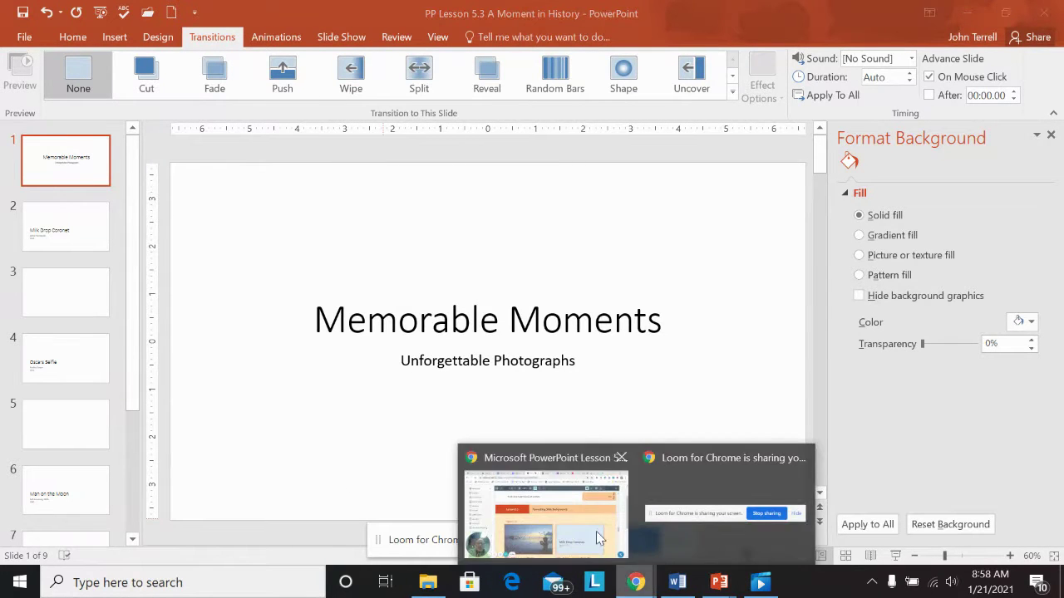
left_click(545, 523)
scroll(651, 281, "down", 3)
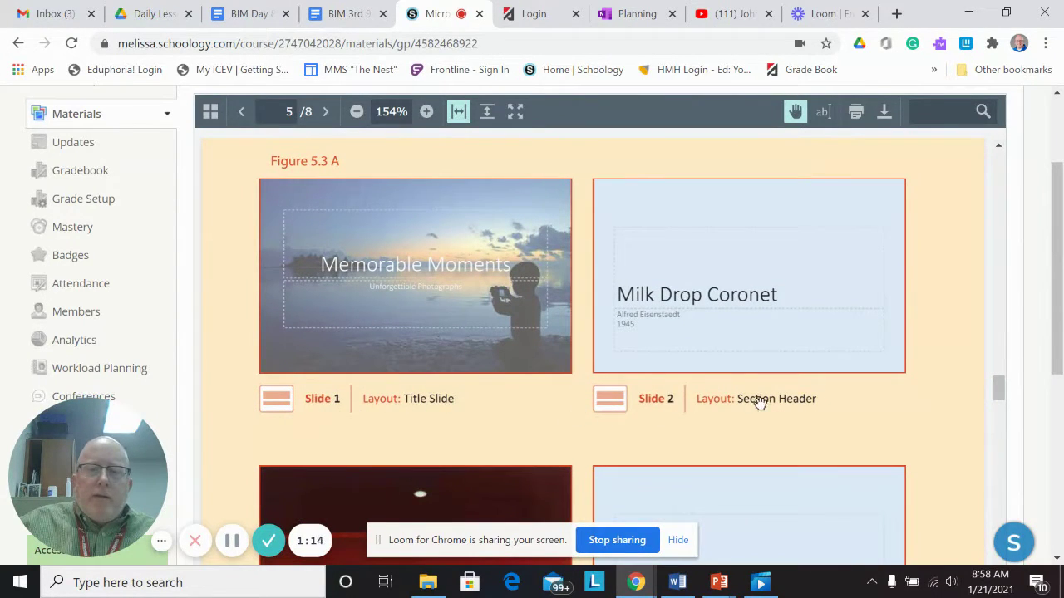
scroll(709, 422, "down", 3)
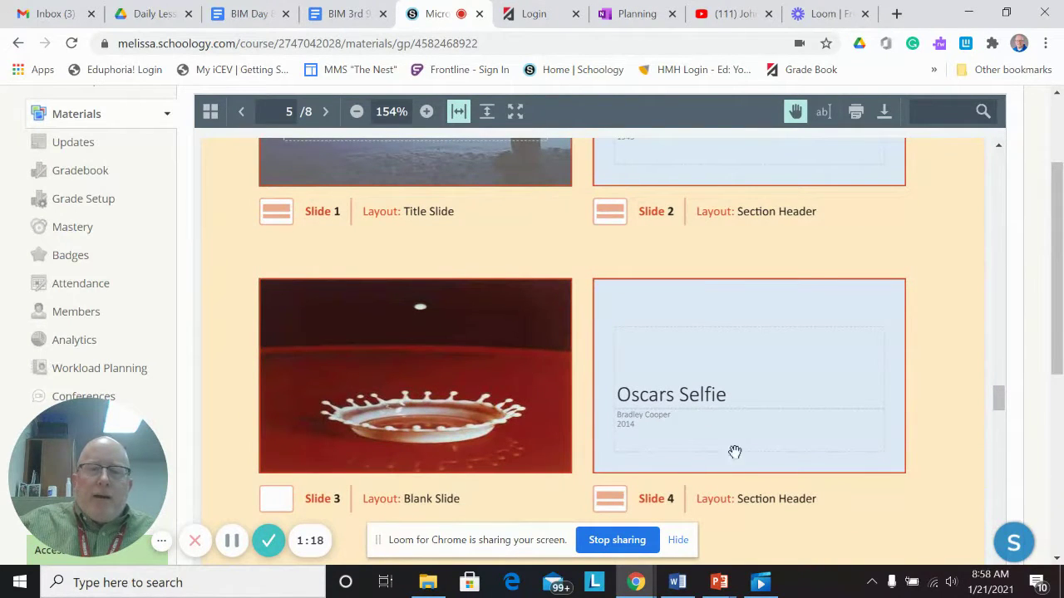
mouse_move(717, 586)
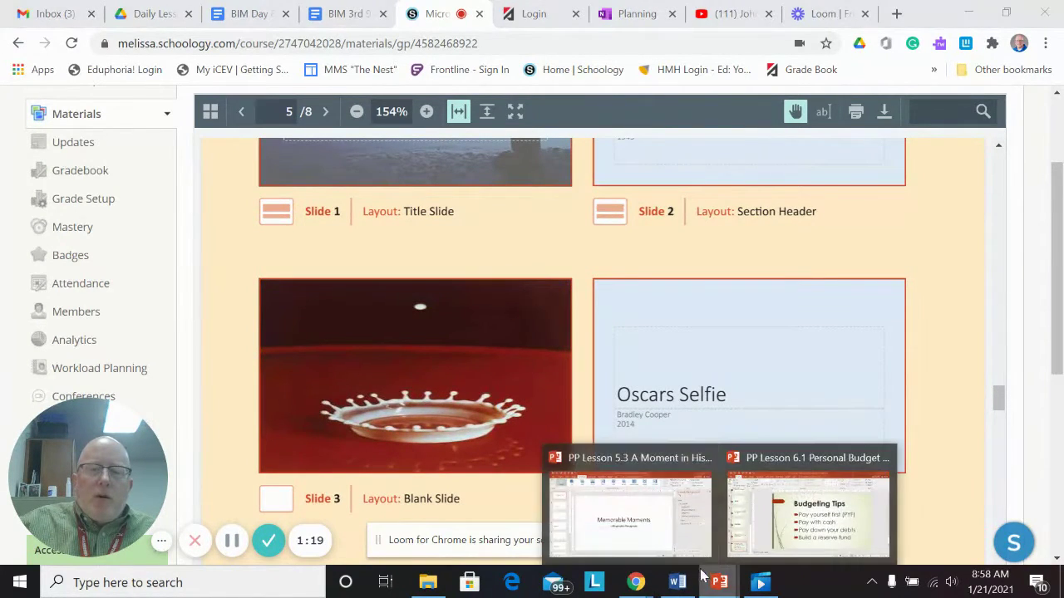
Bring the Memorable Moments deck to the front and check slide 2's layout without changing it
left_click(641, 532)
left_click(71, 233)
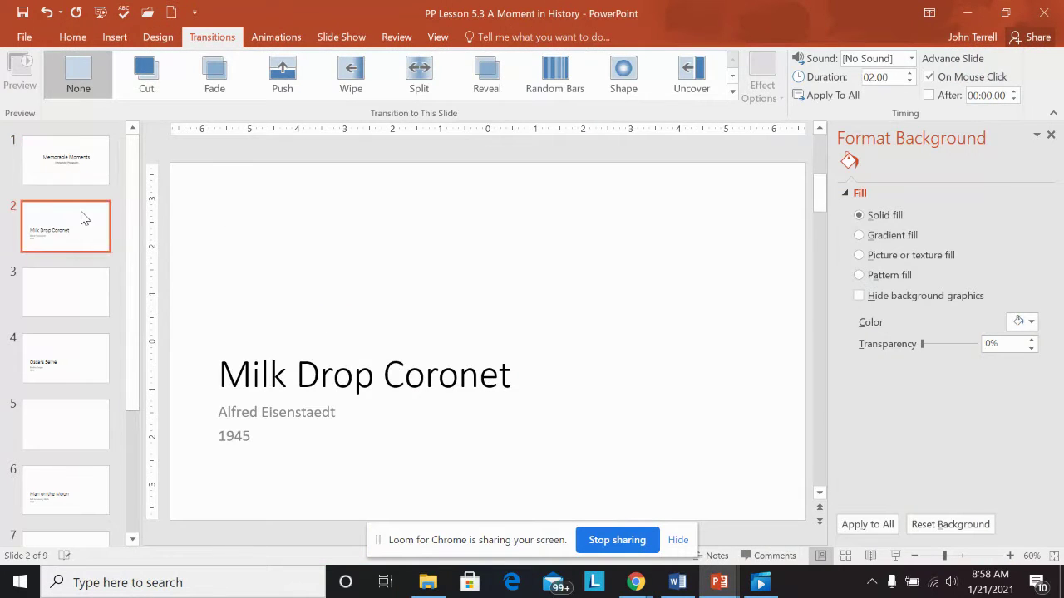
left_click(67, 39)
left_click(190, 58)
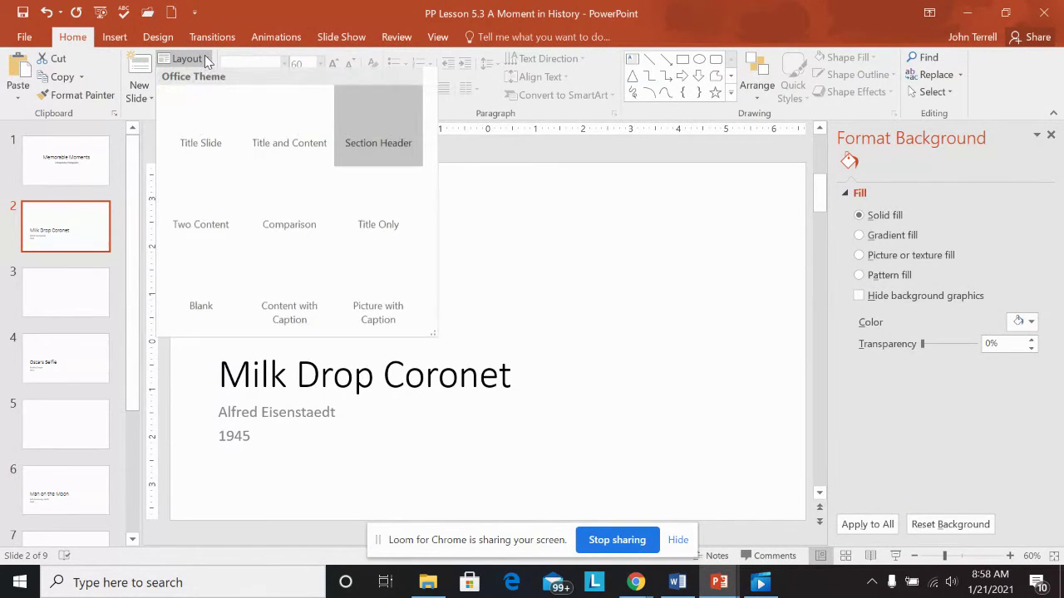
left_click(63, 301)
Give slide 3 the Blank layout, then return to slide 1 with the Design options showing
left_click(65, 301)
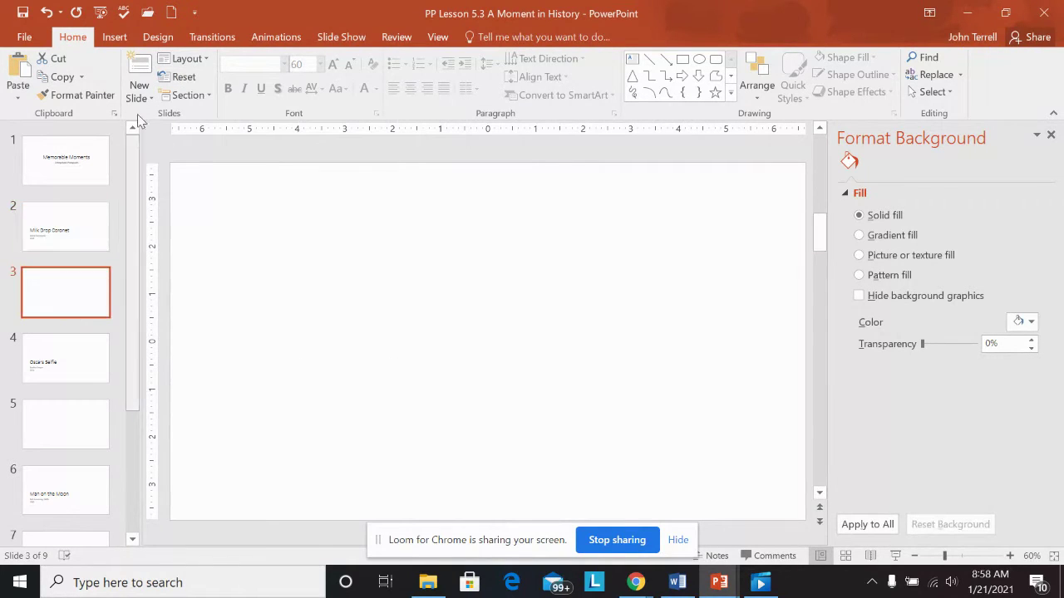
left_click(207, 60)
left_click(222, 273)
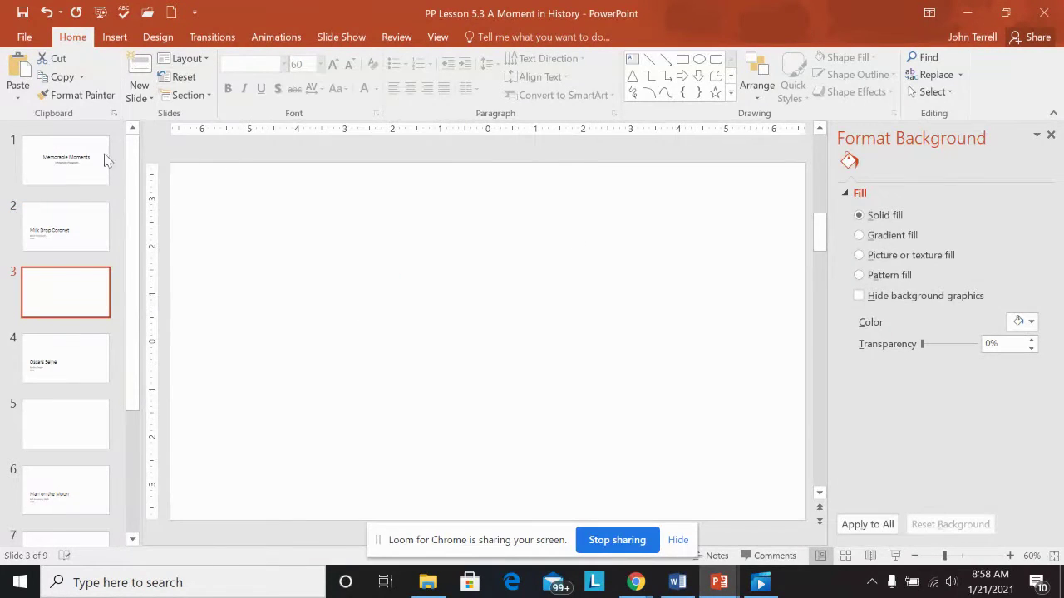
left_click(65, 166)
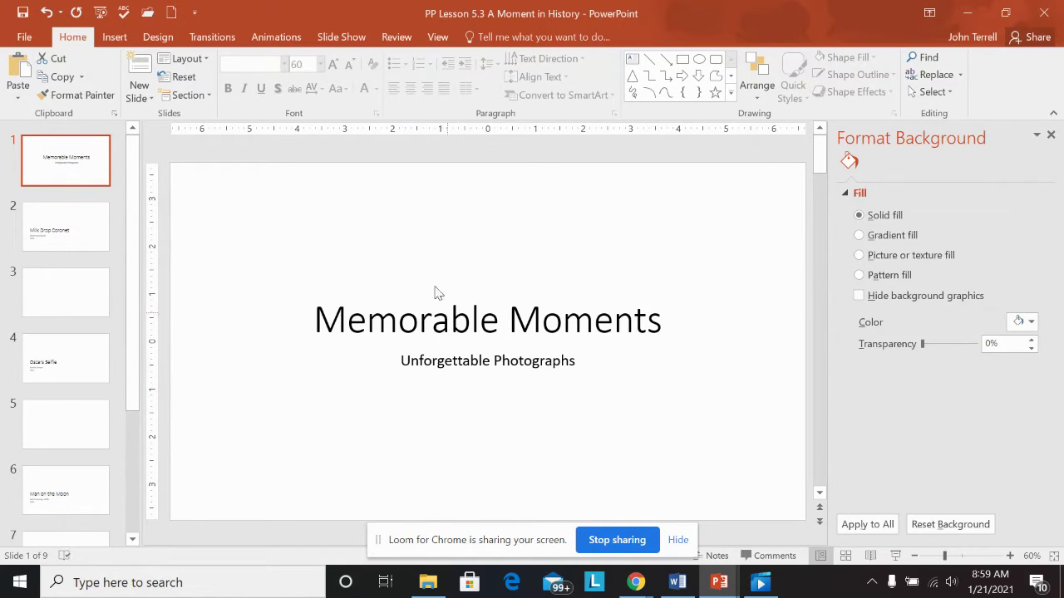
left_click(446, 263)
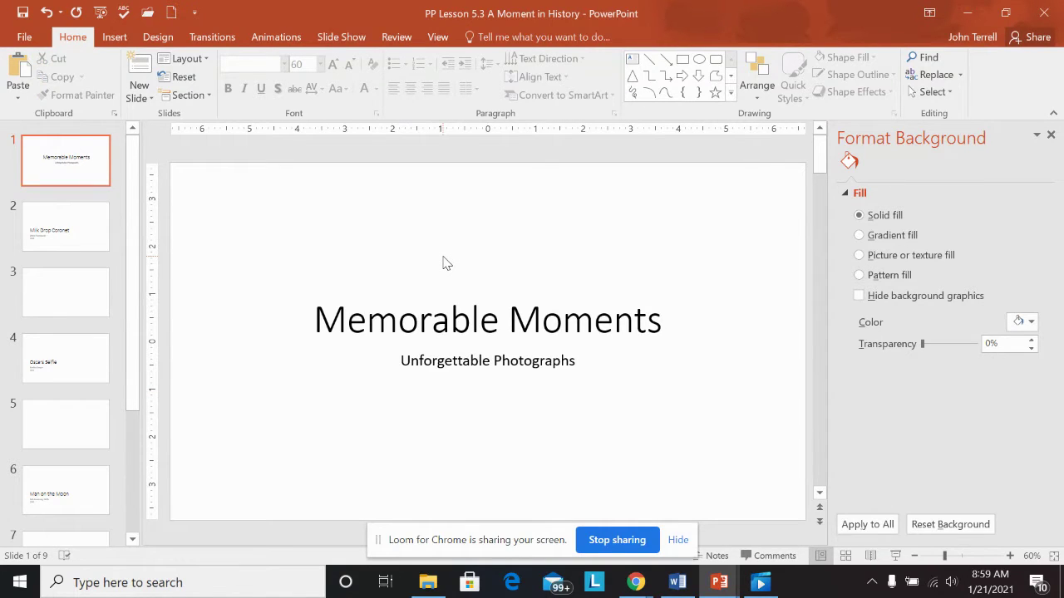
left_click(163, 40)
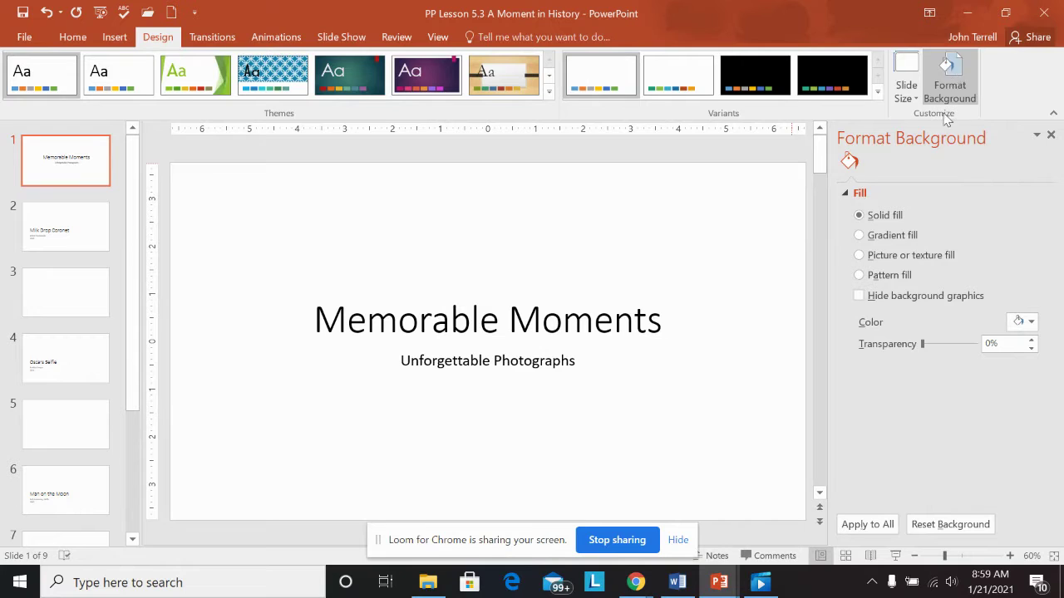
Fill the title slide's background with the sunset photographer photo from an online 'photographer' search
left_click(1050, 135)
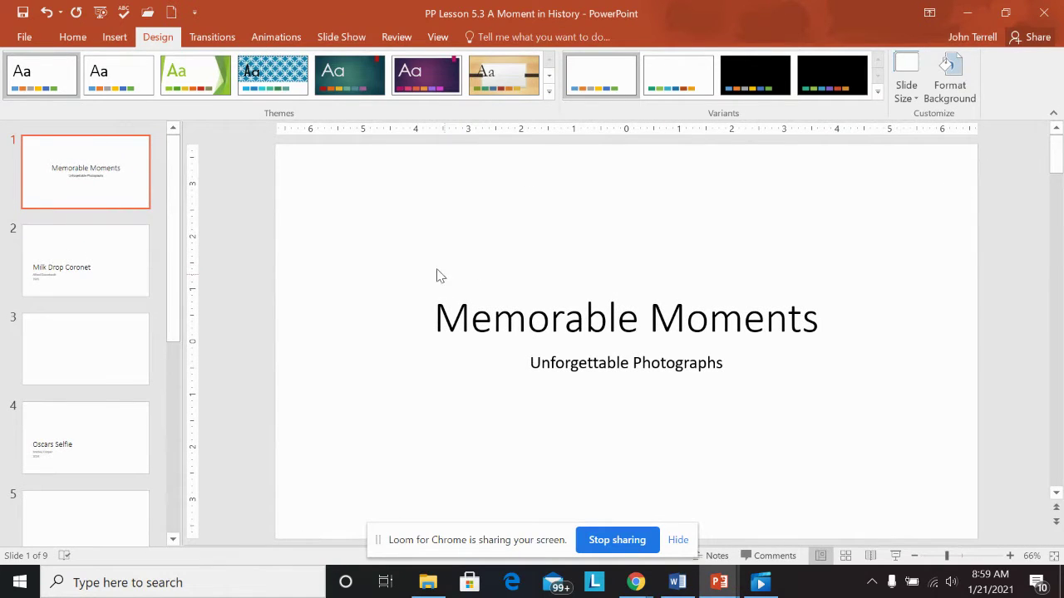
left_click(949, 83)
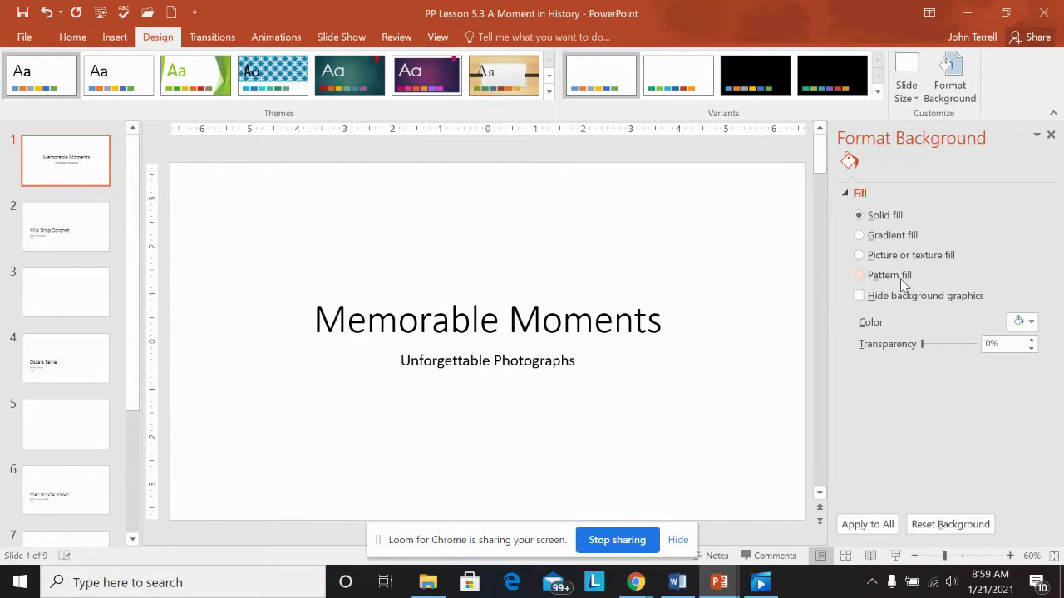
left_click(861, 257)
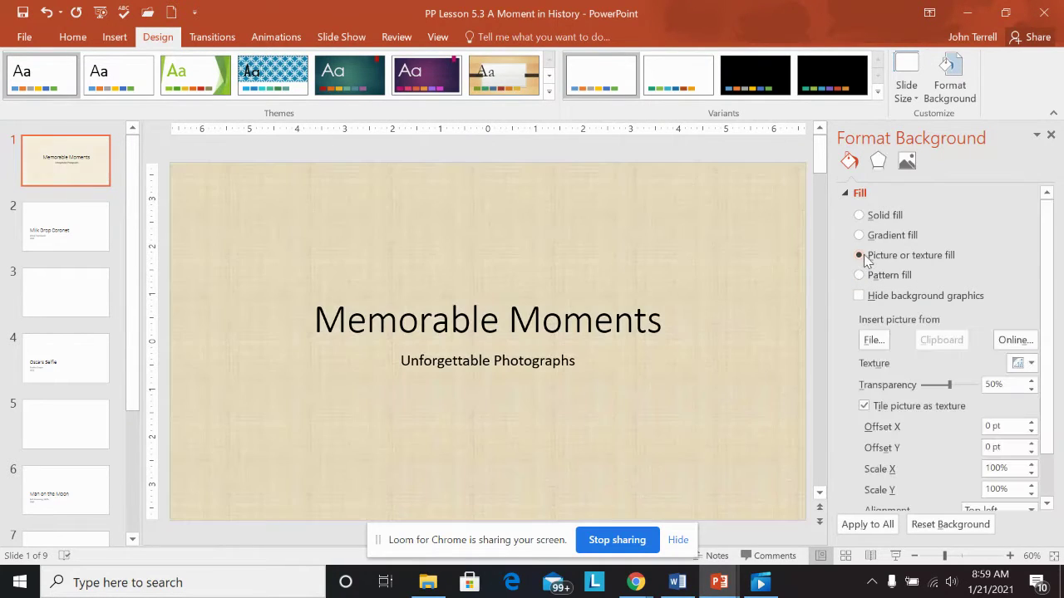
left_click(1024, 346)
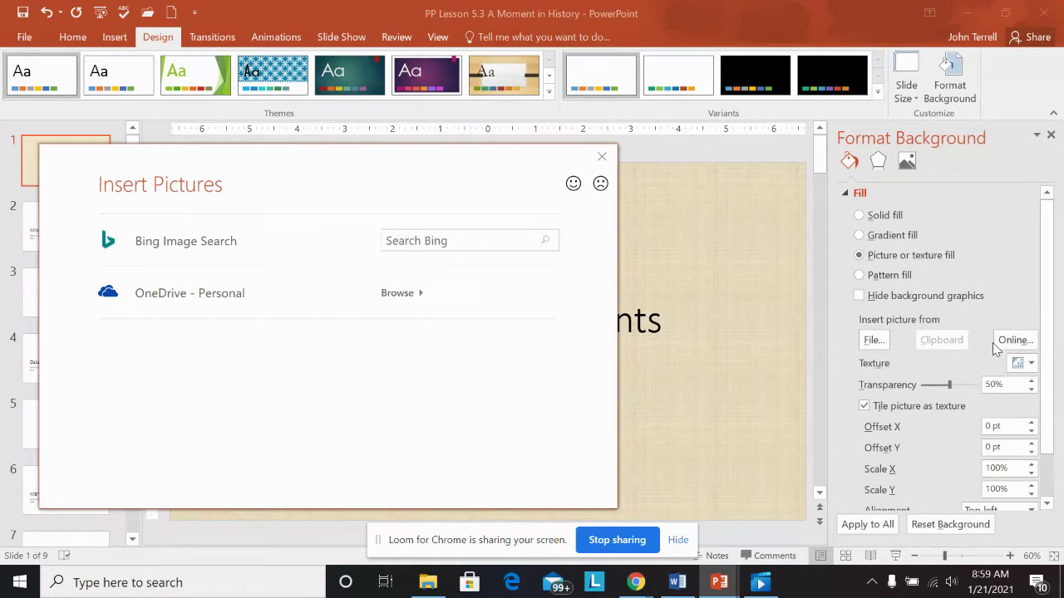
left_click(418, 240)
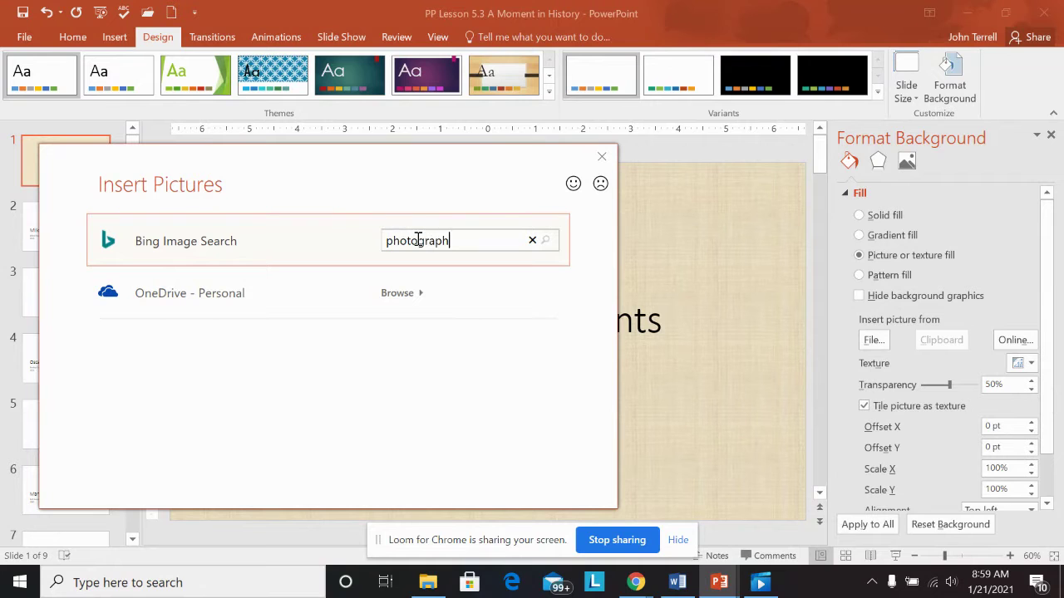
type("photographer")
key("Return")
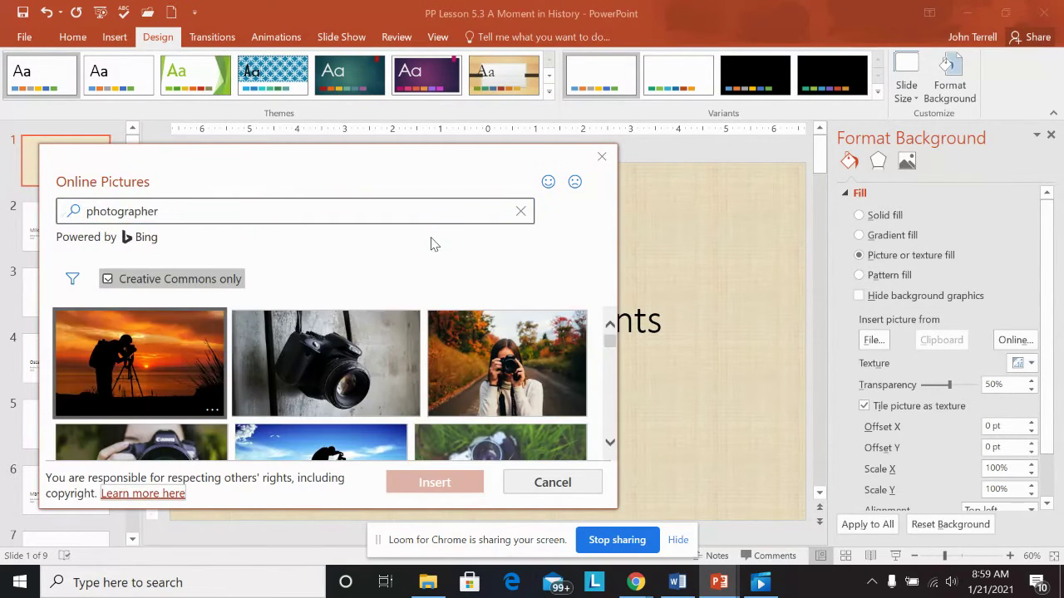
left_click(138, 366)
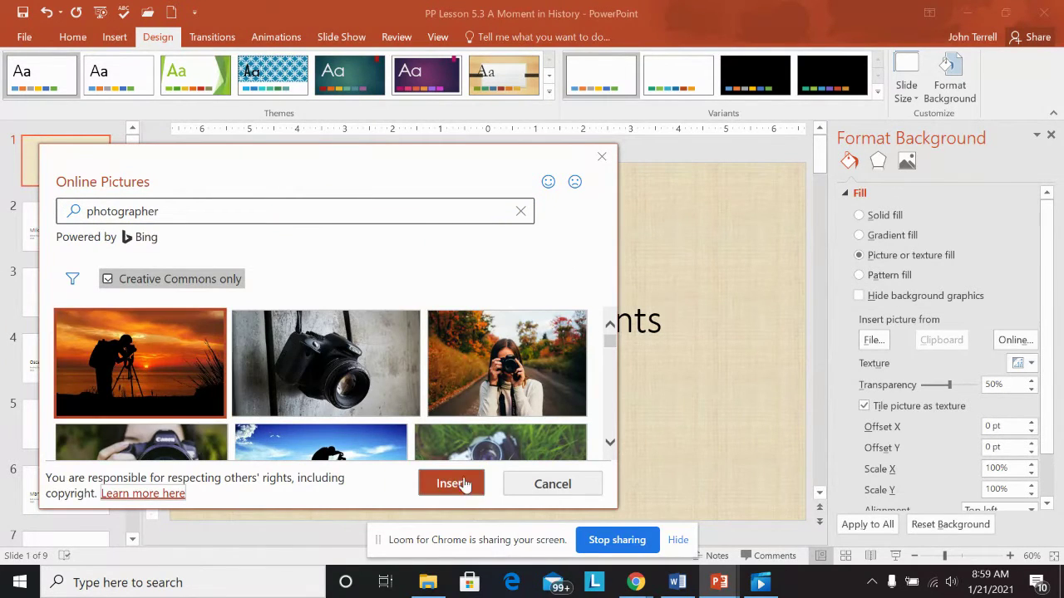
left_click(440, 488)
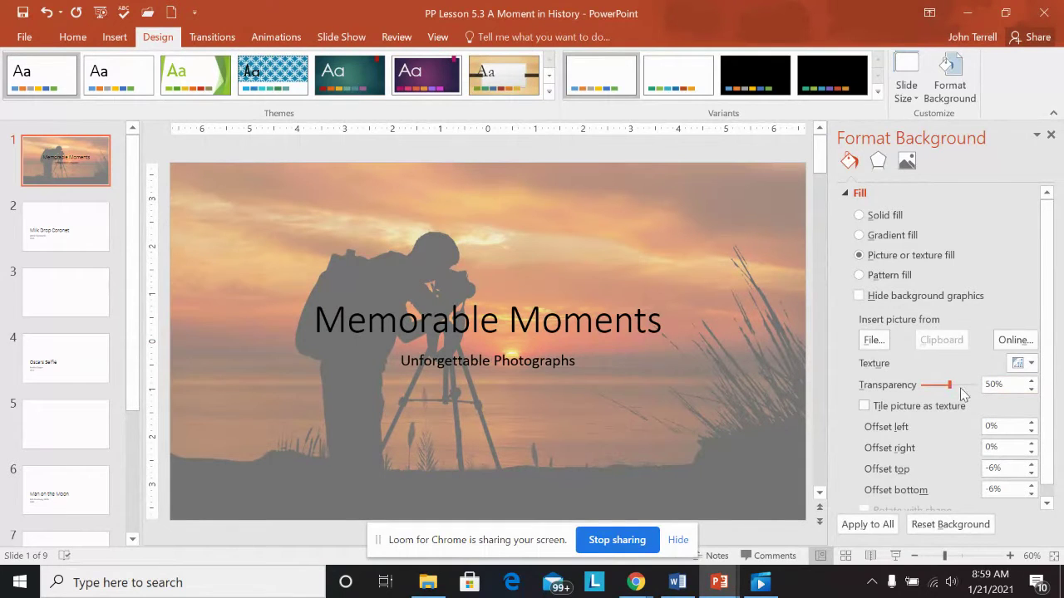
mouse_move(947, 387)
left_mouse_down()
mouse_move(910, 396)
mouse_move(952, 383)
left_mouse_up()
left_click(612, 334)
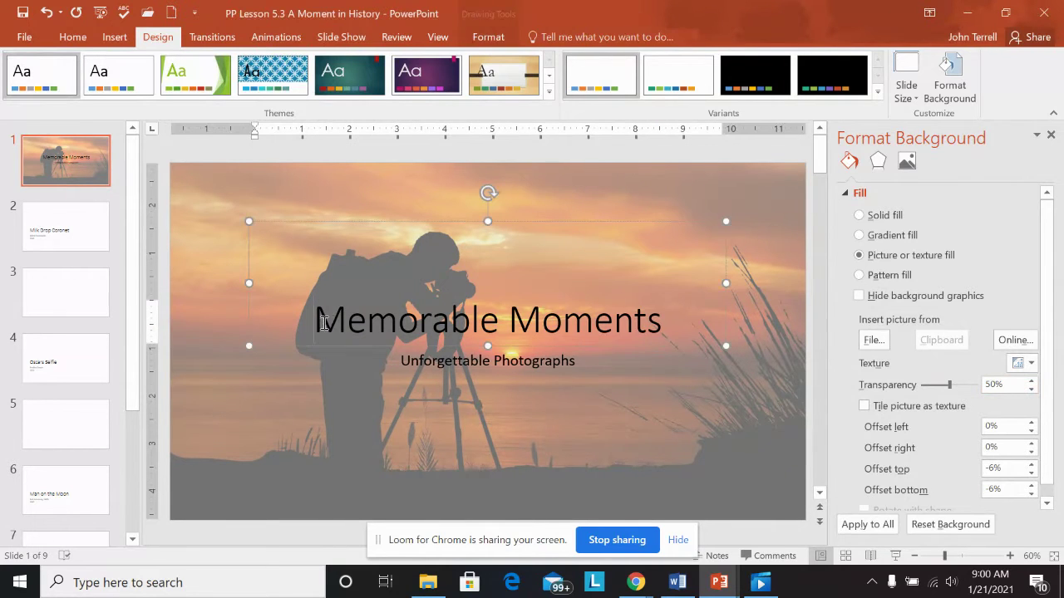
left_click(498, 337)
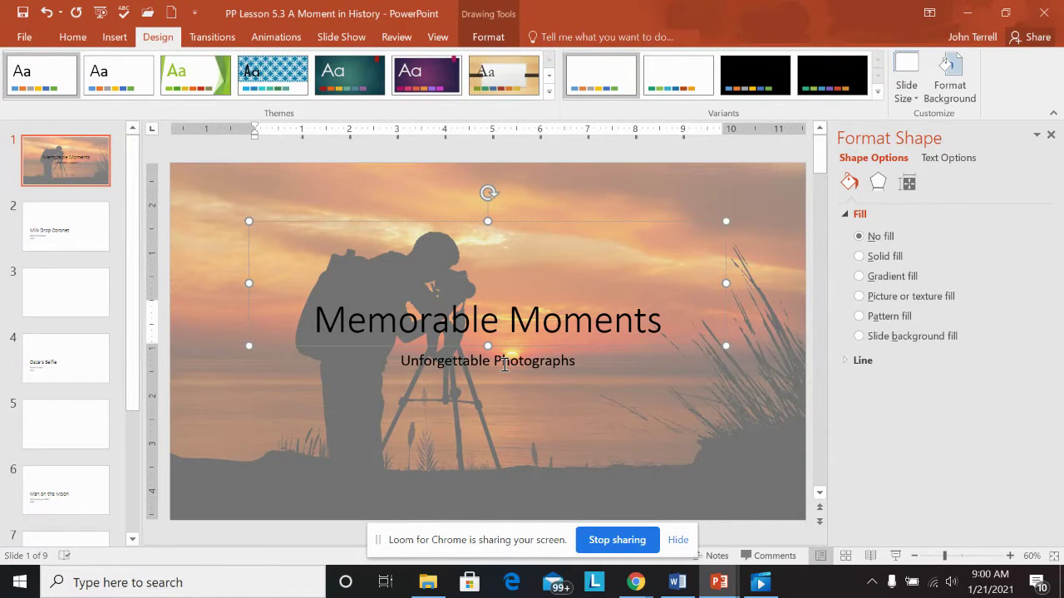
left_click(537, 401)
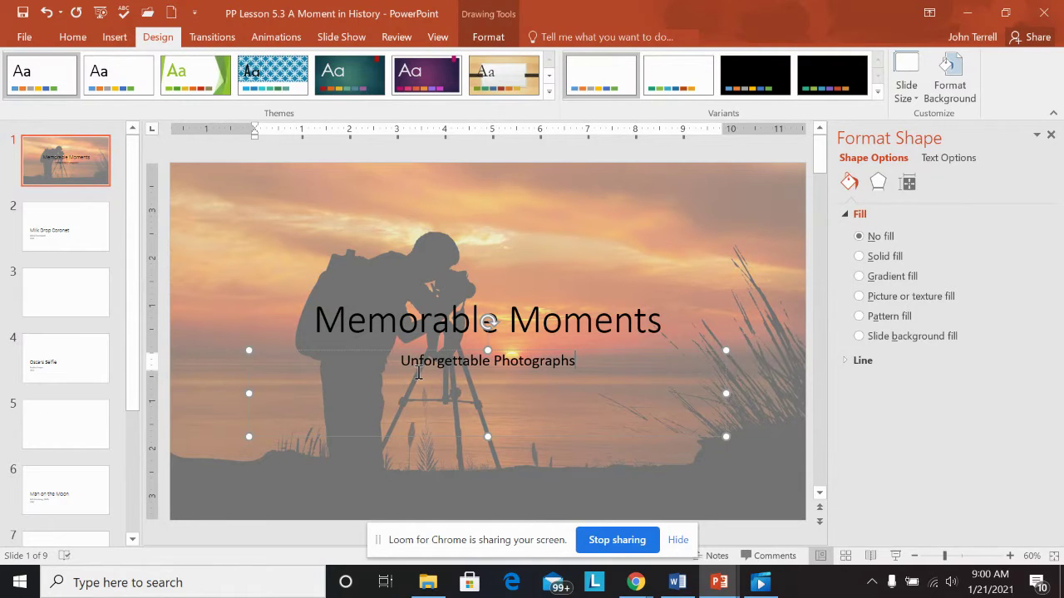
Apply the Split transition to all slides, then select slide 2, Milk Drop Coronet
left_click(218, 40)
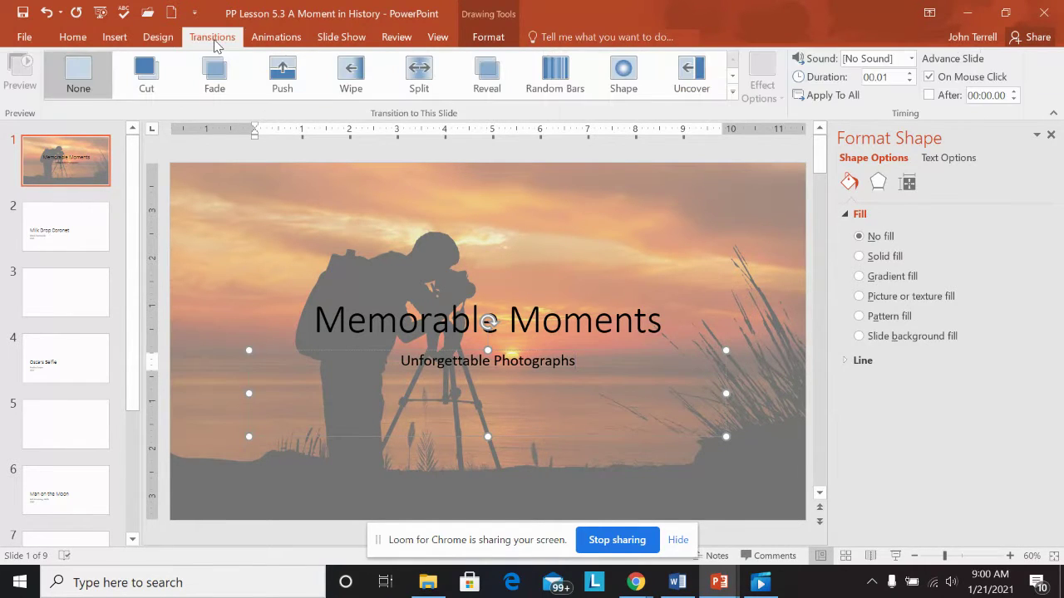
left_click(732, 75)
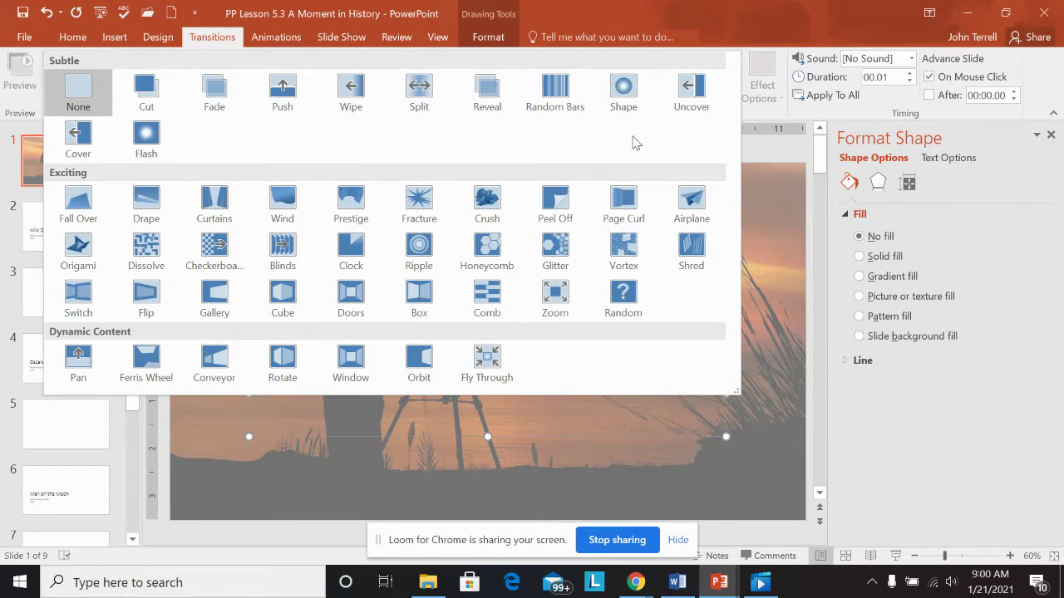
left_click(418, 92)
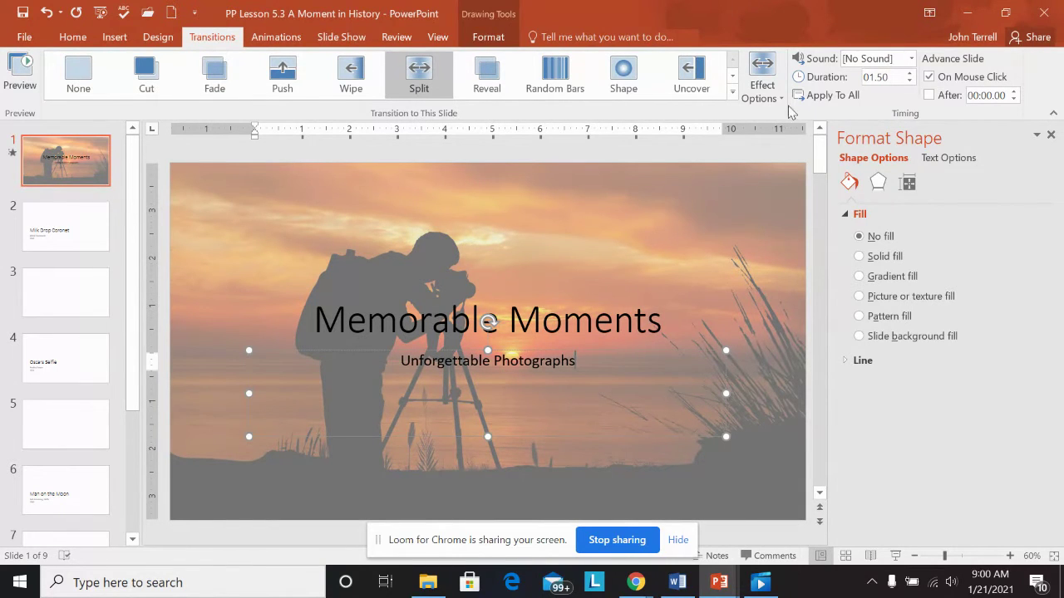
left_click(821, 97)
left_click(78, 239)
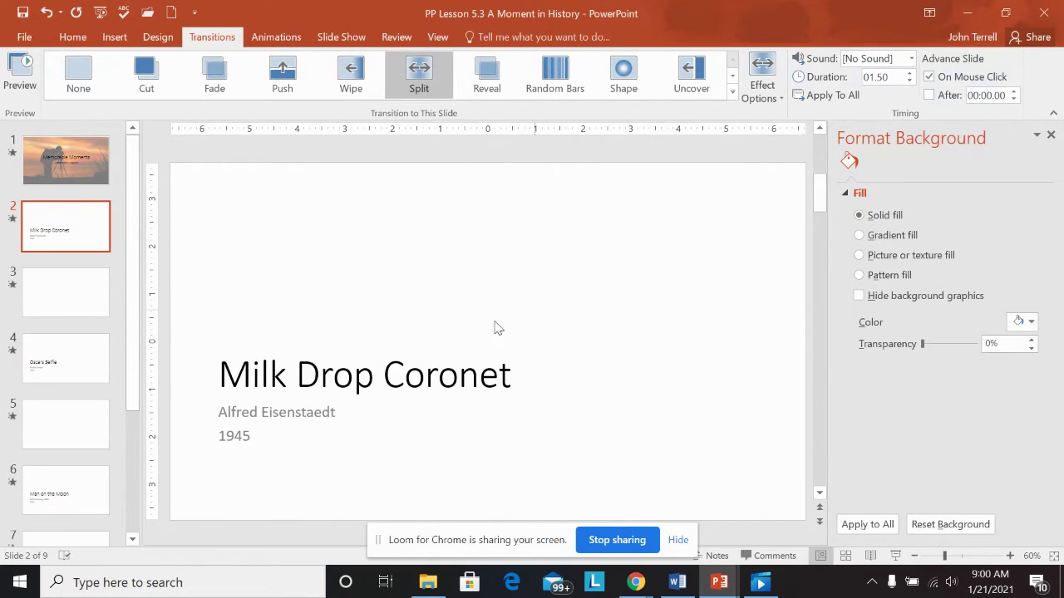
Give slide 2 a light peach solid background fill
left_click(66, 162)
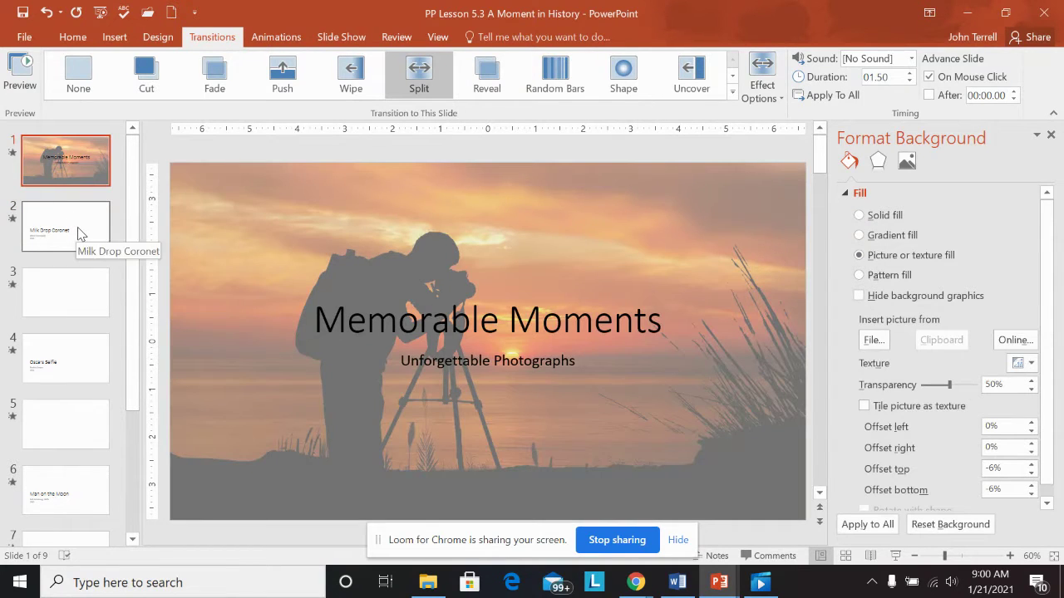
left_click(78, 229)
left_click(1024, 321)
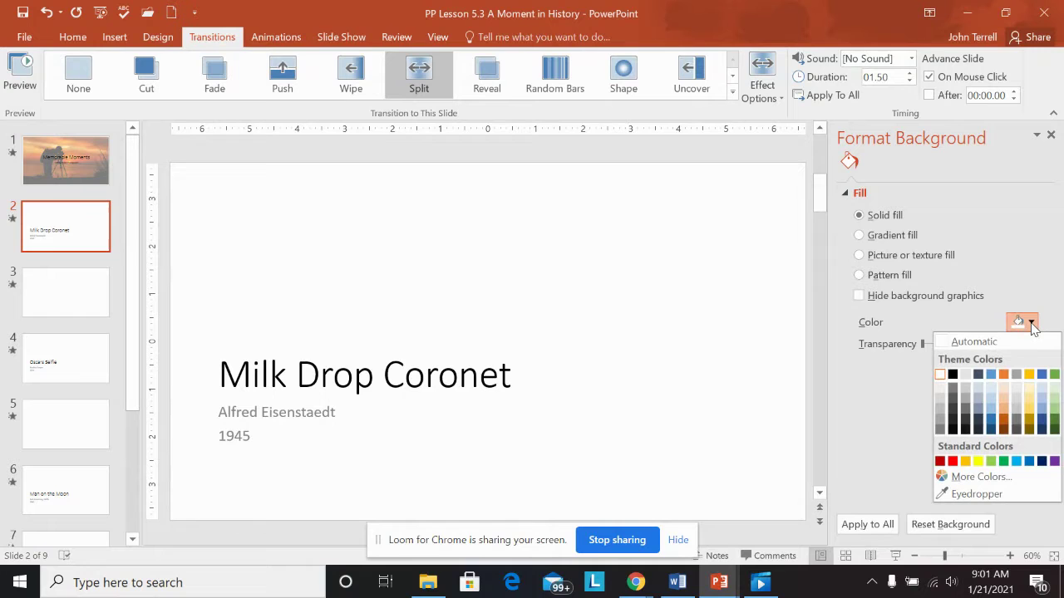
left_click(1004, 409)
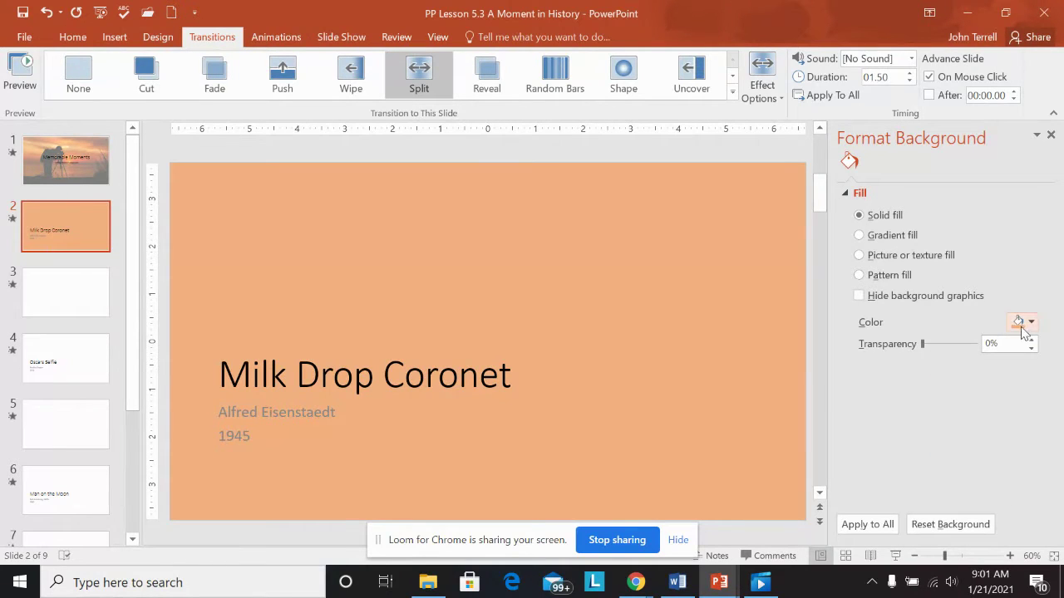
left_click(1023, 323)
left_click(1010, 404)
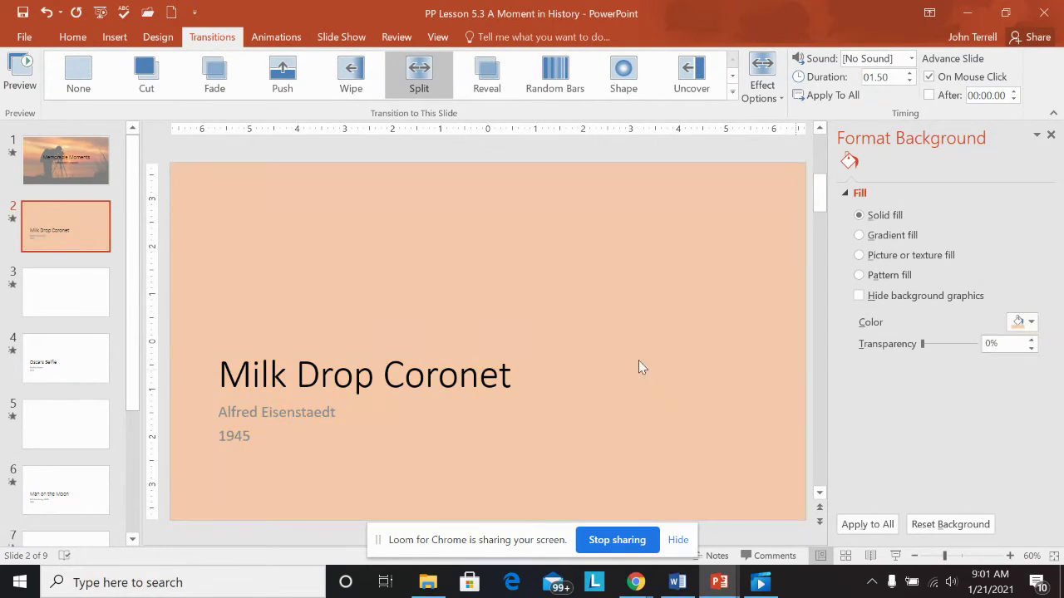
Select slides 4, 6 and 8 together and give them the same peach solid fill
left_click(80, 366)
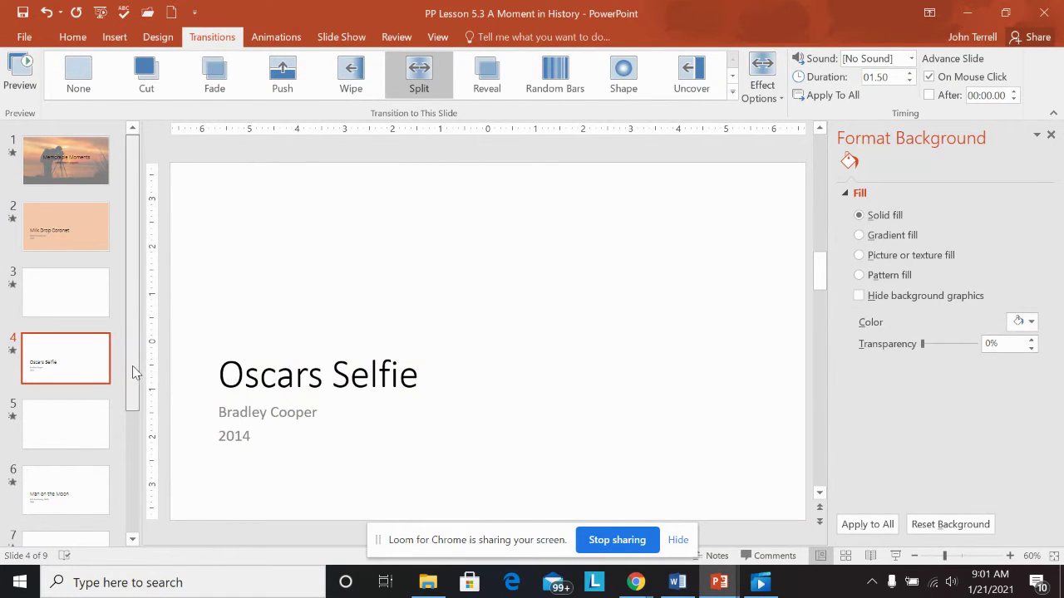
left_click_drag(135, 371, 152, 510)
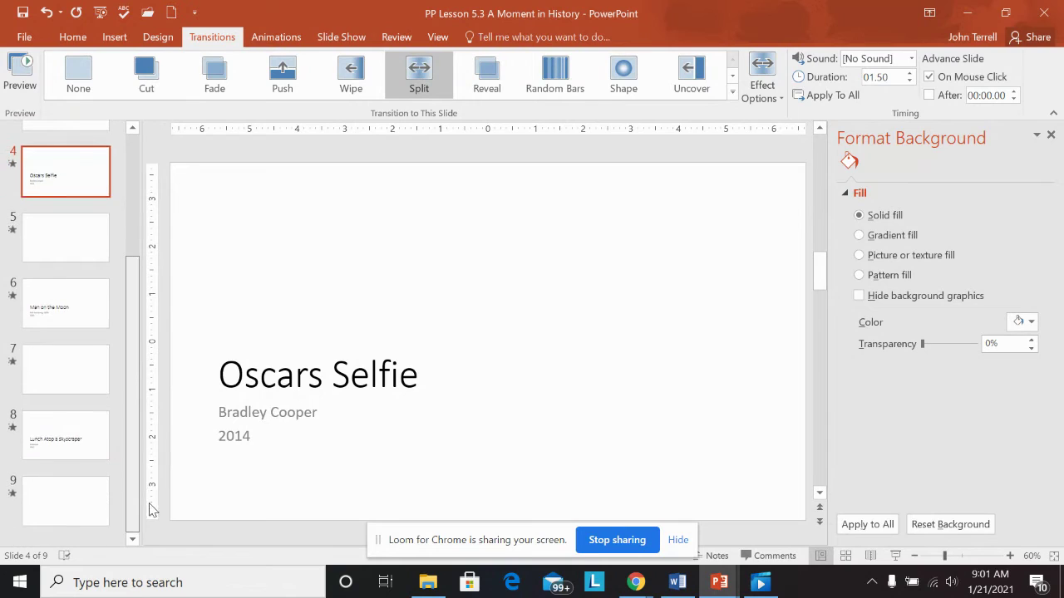
left_click(71, 321, "shift")
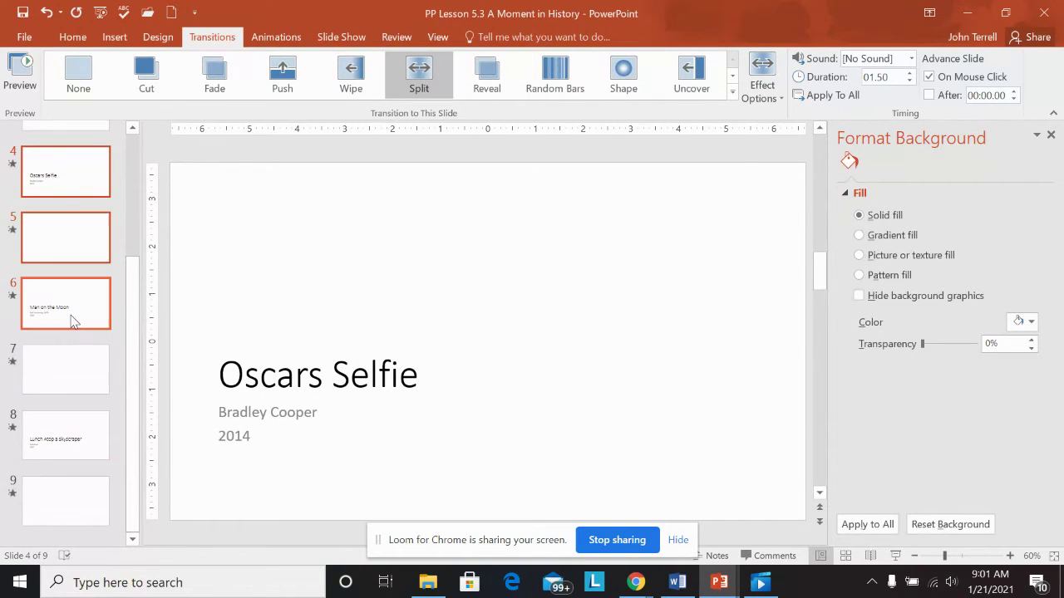
left_click(93, 234)
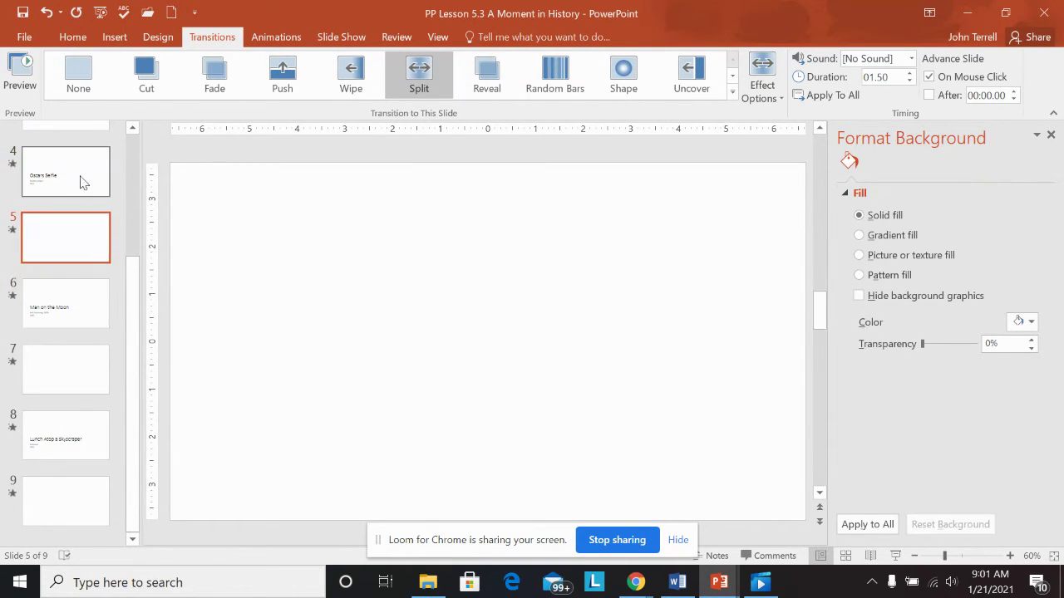
left_click(82, 179)
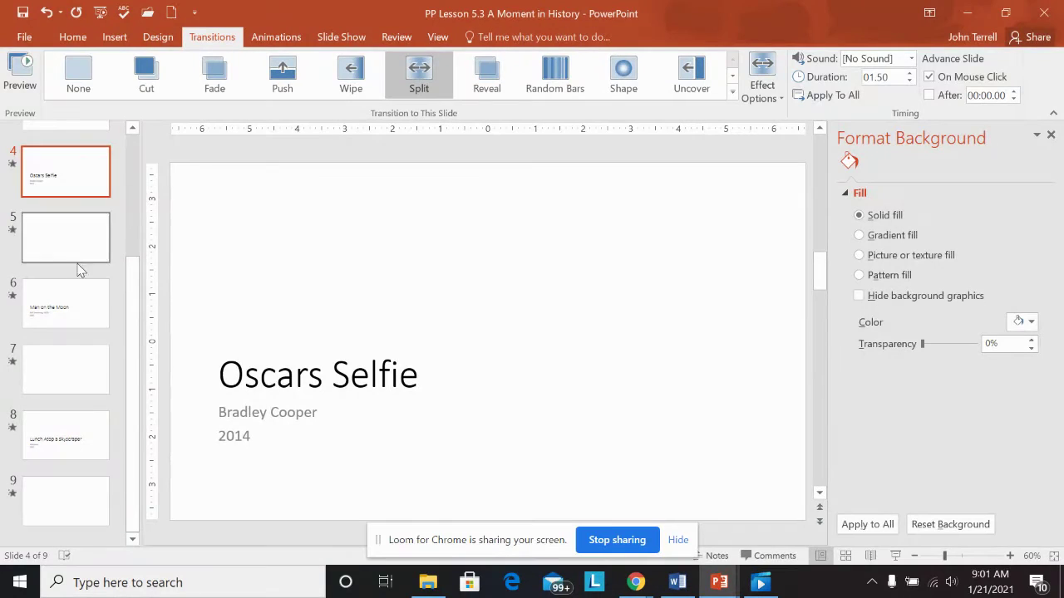
left_click(80, 311)
left_click(84, 432, "ctrl")
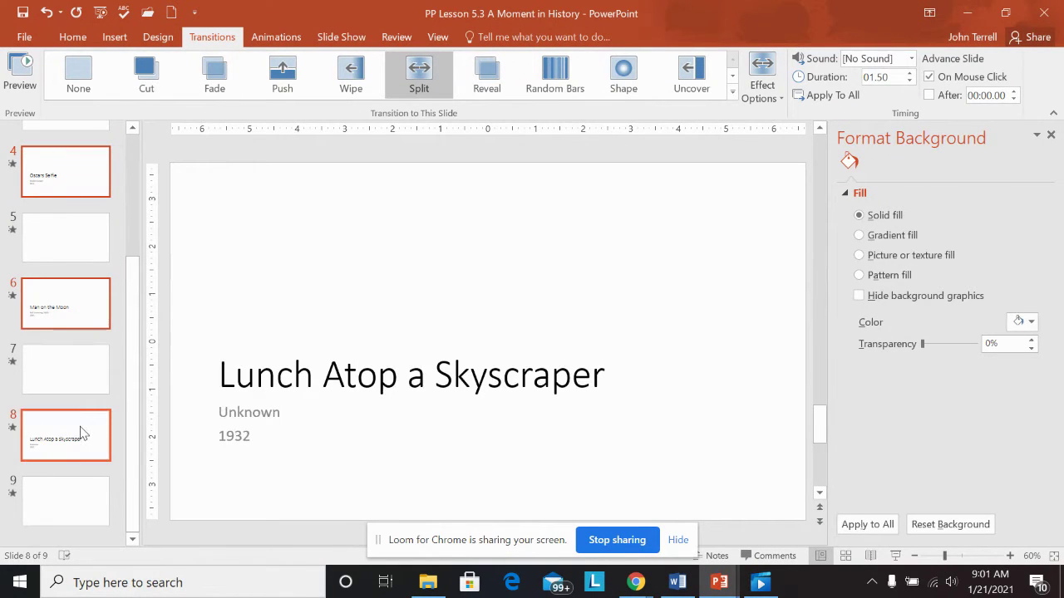
left_click(1030, 323)
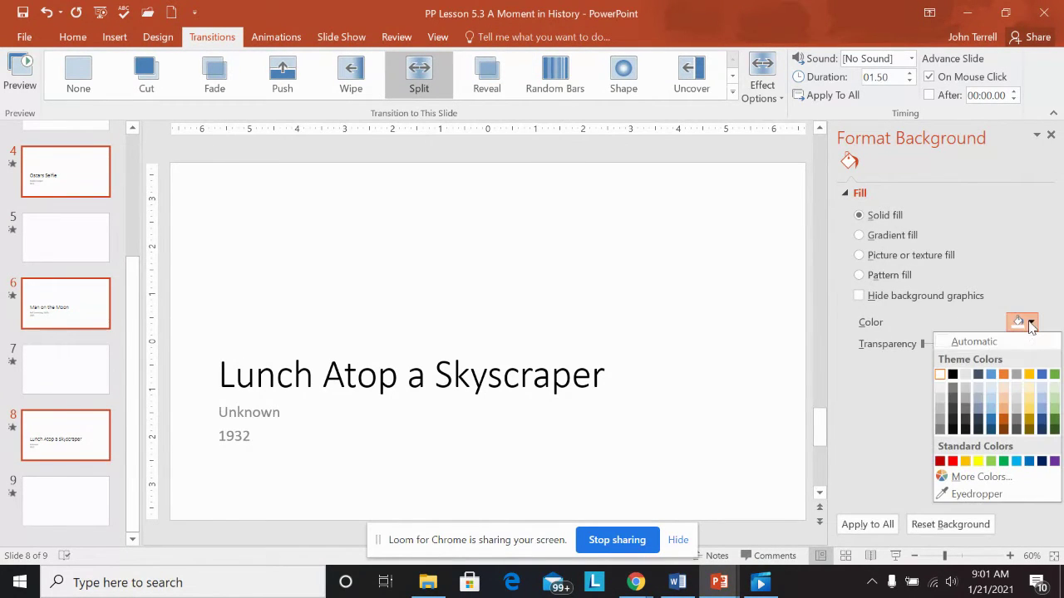
left_click(1004, 401)
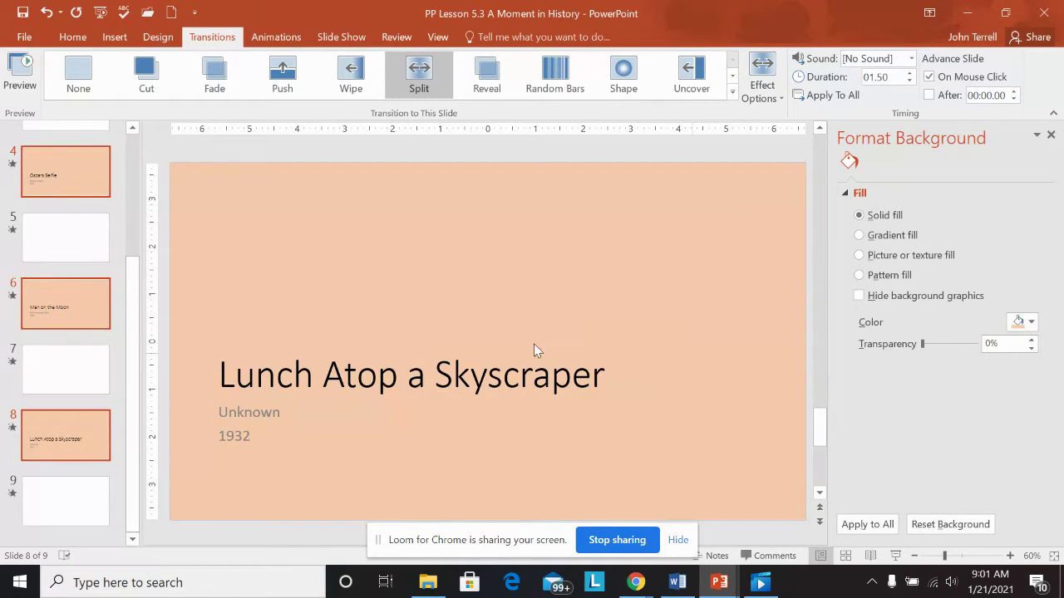
Scroll the thumbnail pane up and select blank slide 3
scroll(69, 158, "up", 1)
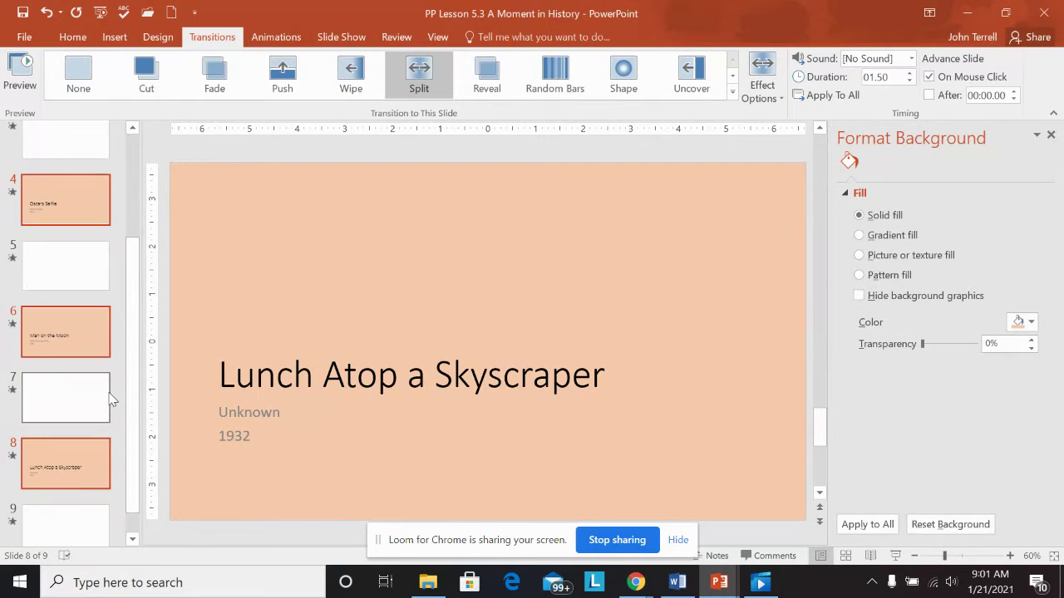
scroll(100, 374, "up", 2)
left_click(64, 185)
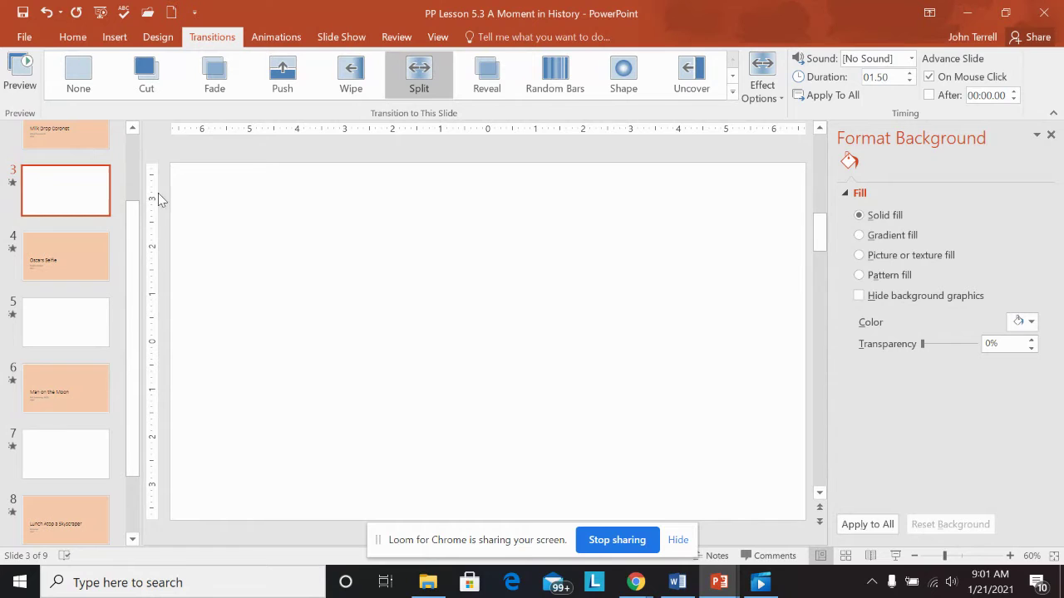
Set slide 3's background to the online milk-splash crown photo at 0% transparency
left_click(861, 255)
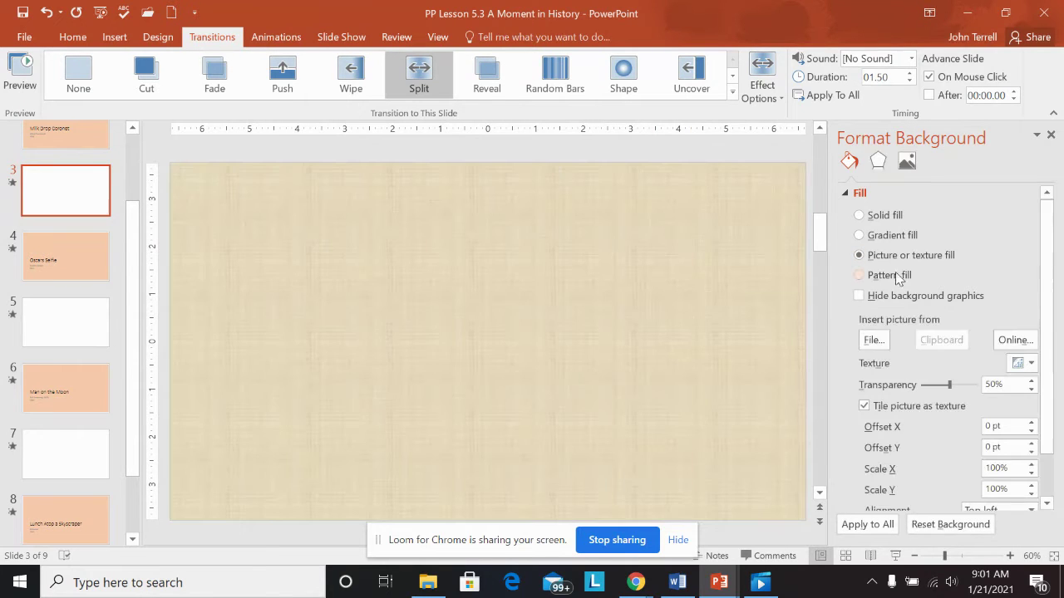
left_click(1015, 340)
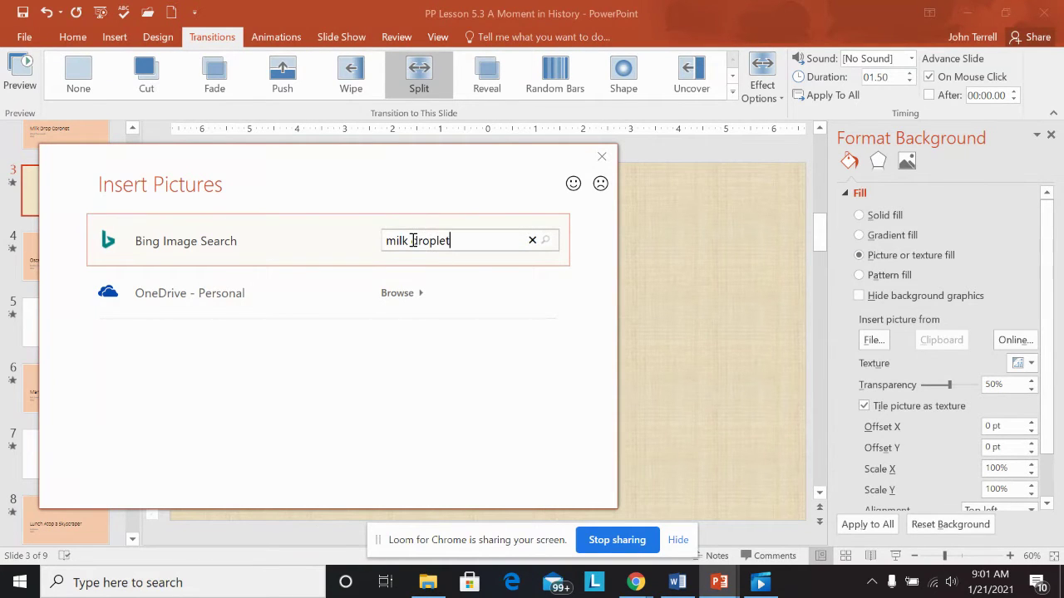
key("Return")
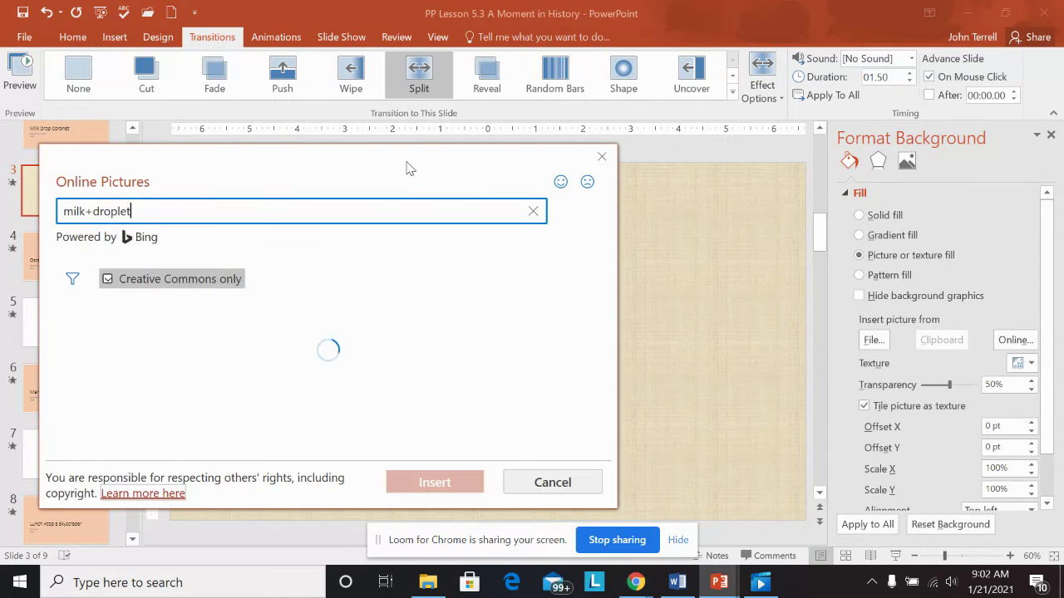
left_click(154, 383)
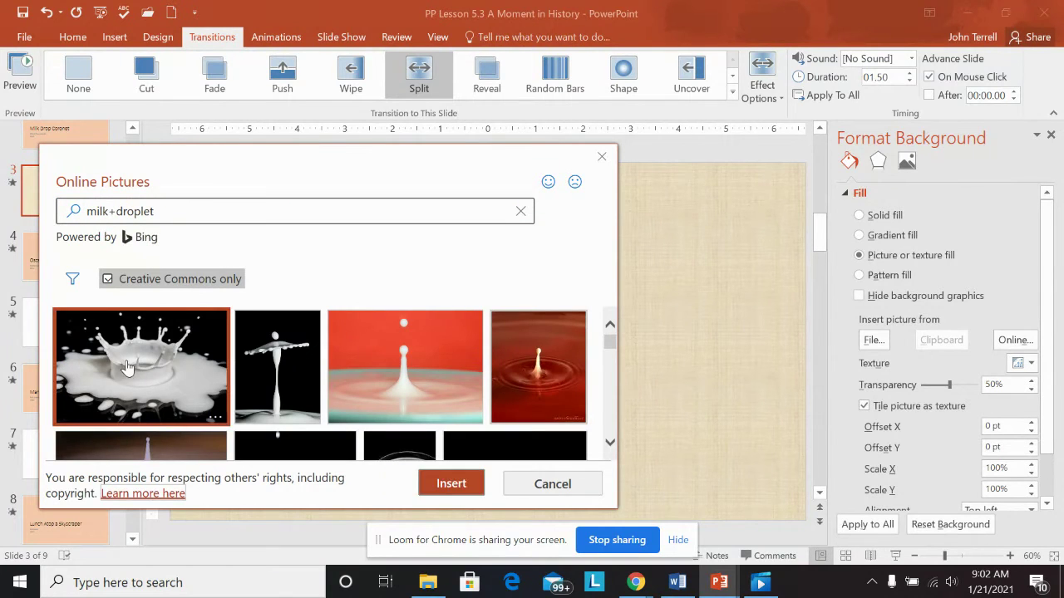
left_click(448, 482)
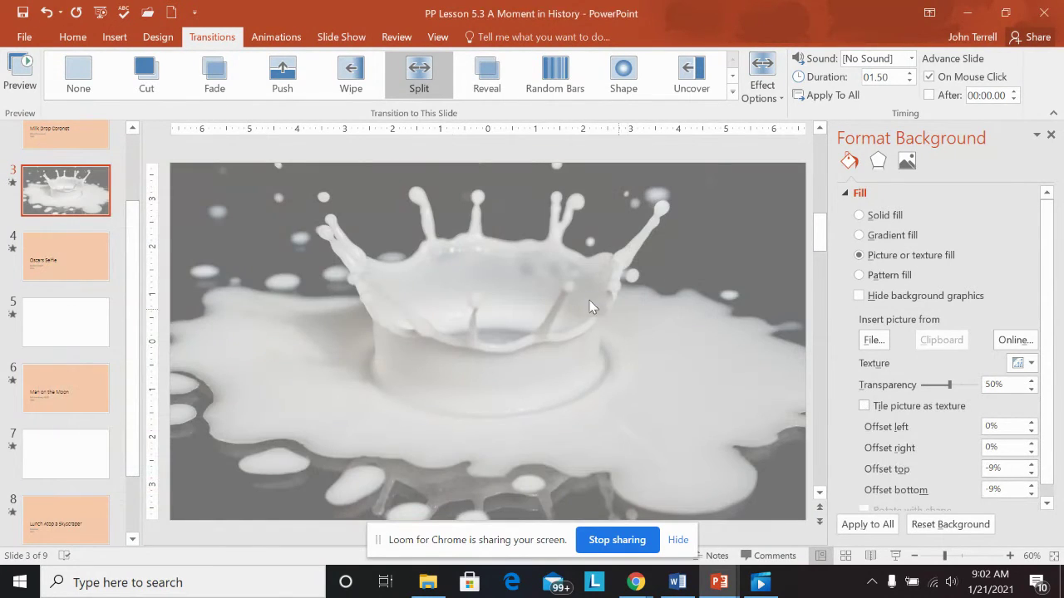
left_click_drag(952, 389, 914, 389)
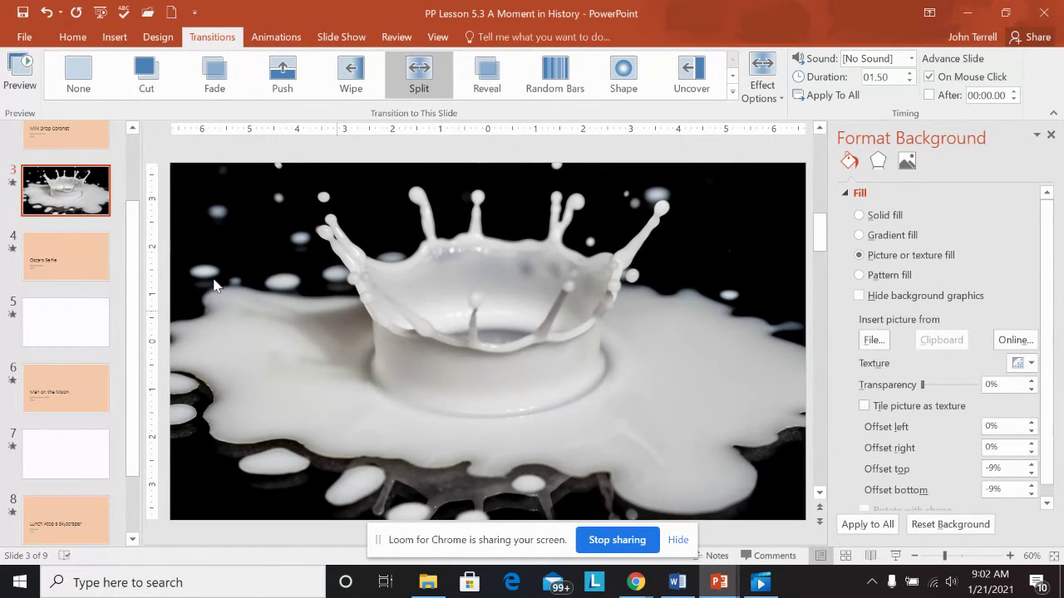
left_click(62, 333)
Fill slide 5's background with the Oscars group selfie found by searching 'oscars selfie bradley cooper'
key("Up")
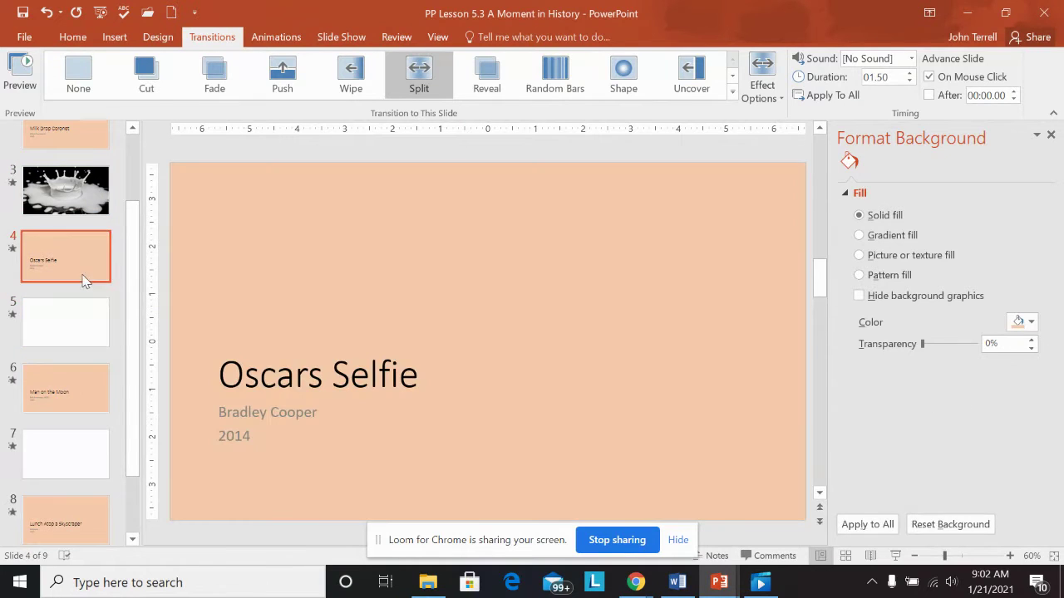
left_click(77, 319)
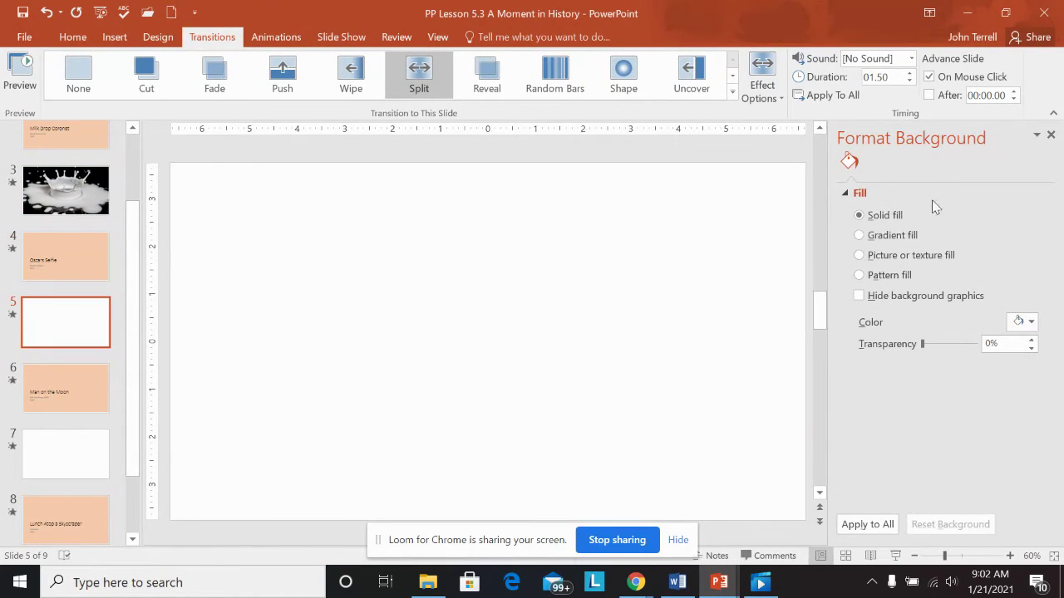
left_click(860, 258)
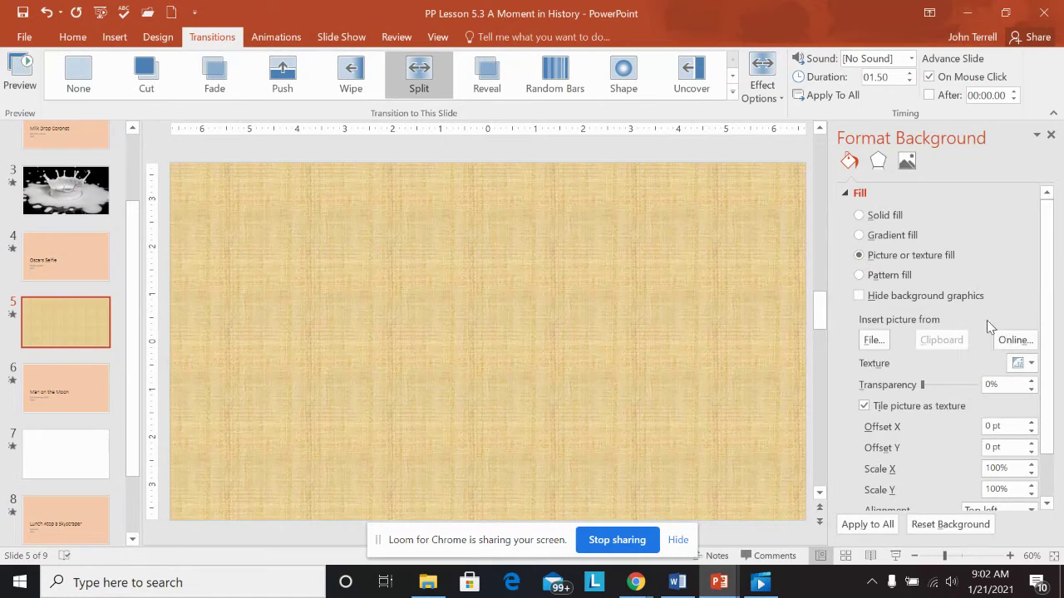
left_click(1014, 339)
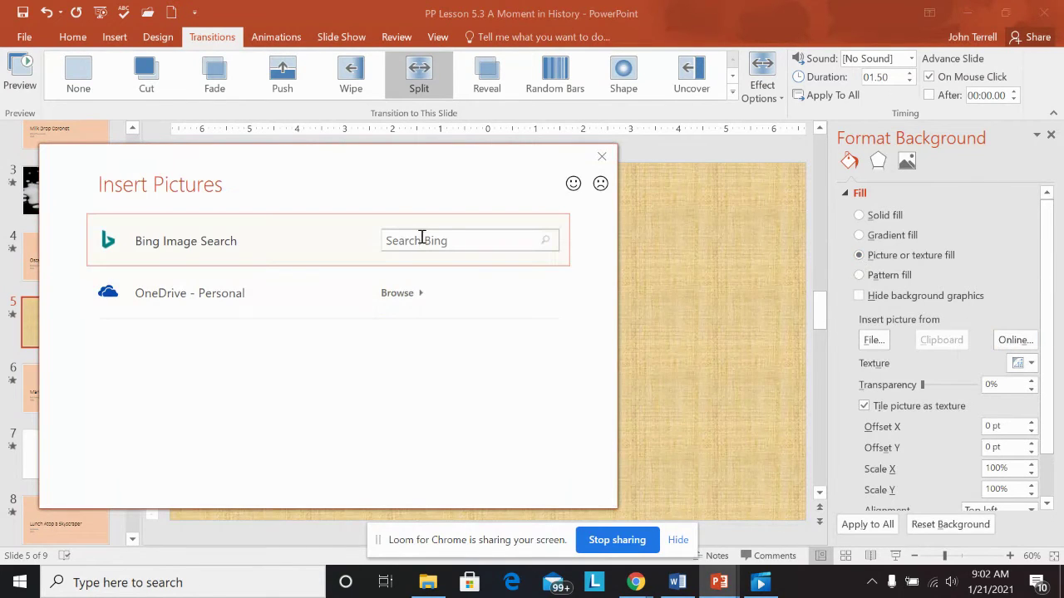
left_click(422, 238)
type("oscars selfie bradley cooper")
key("Return")
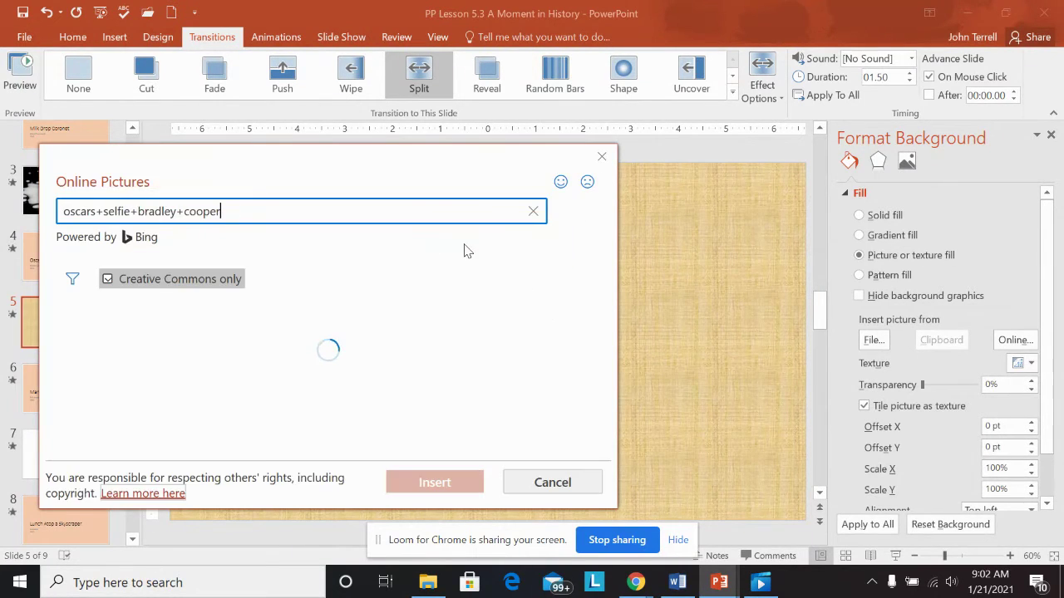
left_click(330, 368)
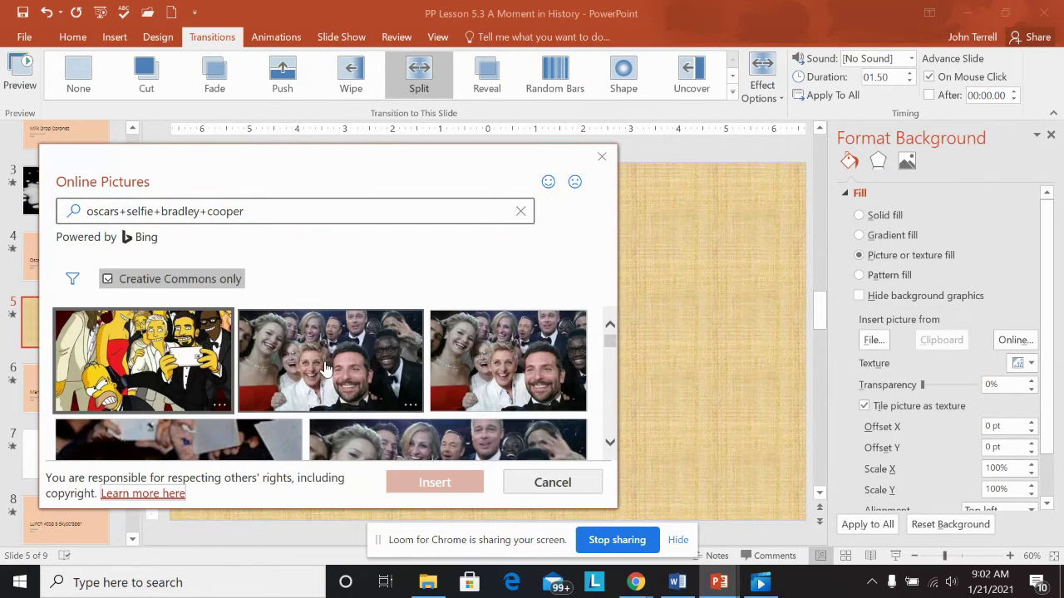
left_click(450, 485)
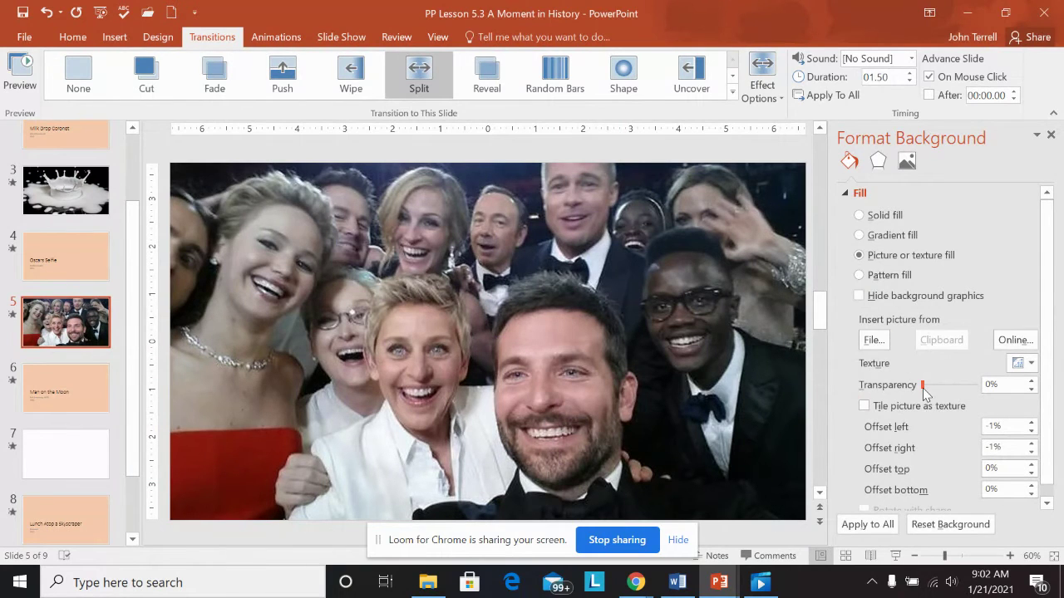
Save the presentation and move to blank slide 7
left_click(23, 13)
left_click(73, 398)
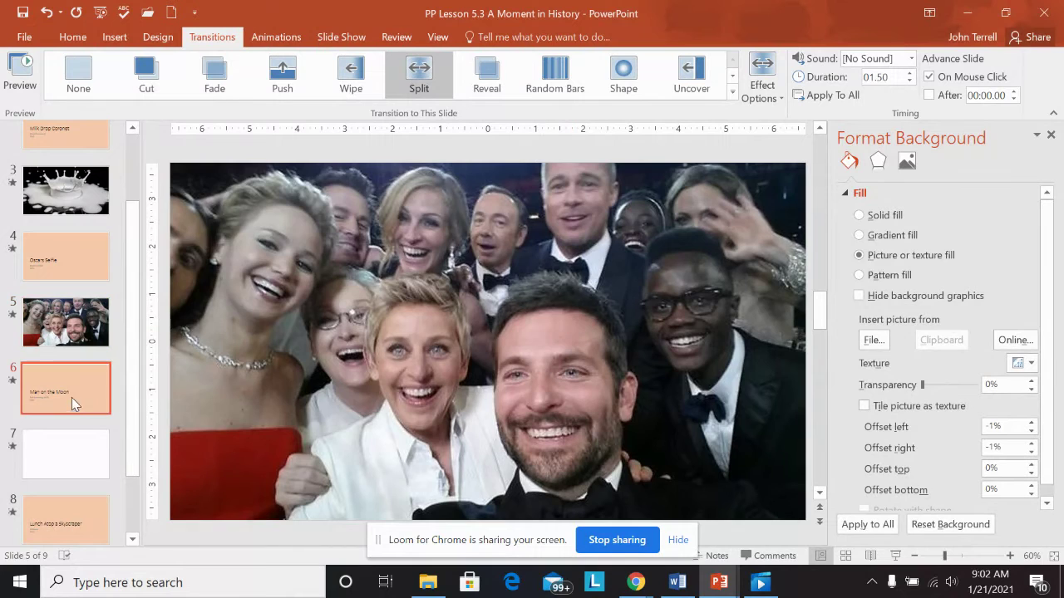
left_click(62, 444)
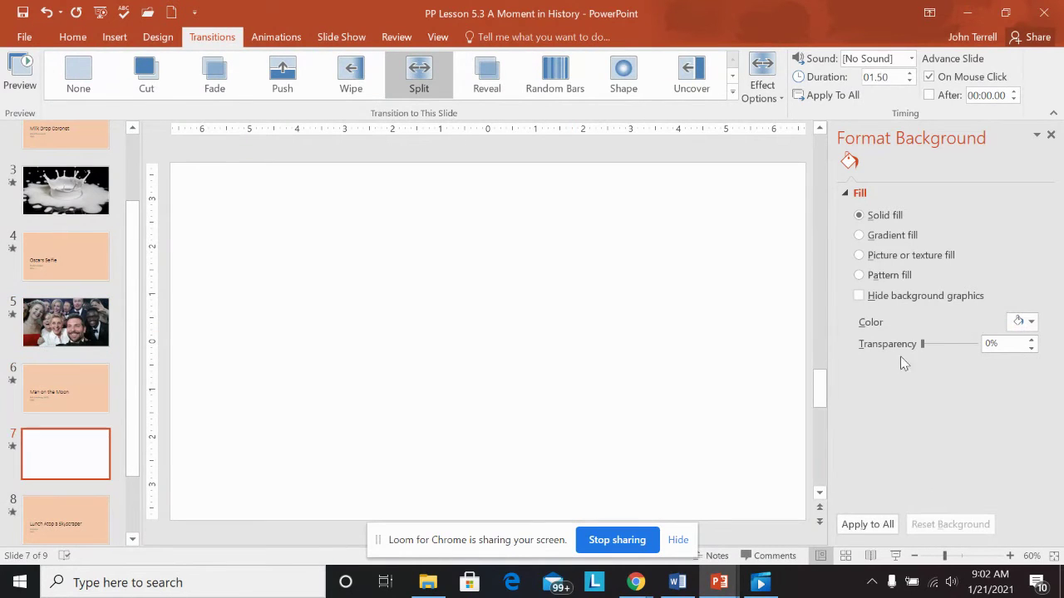
Fill slide 7's background with the first 'man on the moon' astronaut-and-flag photo
left_click(859, 255)
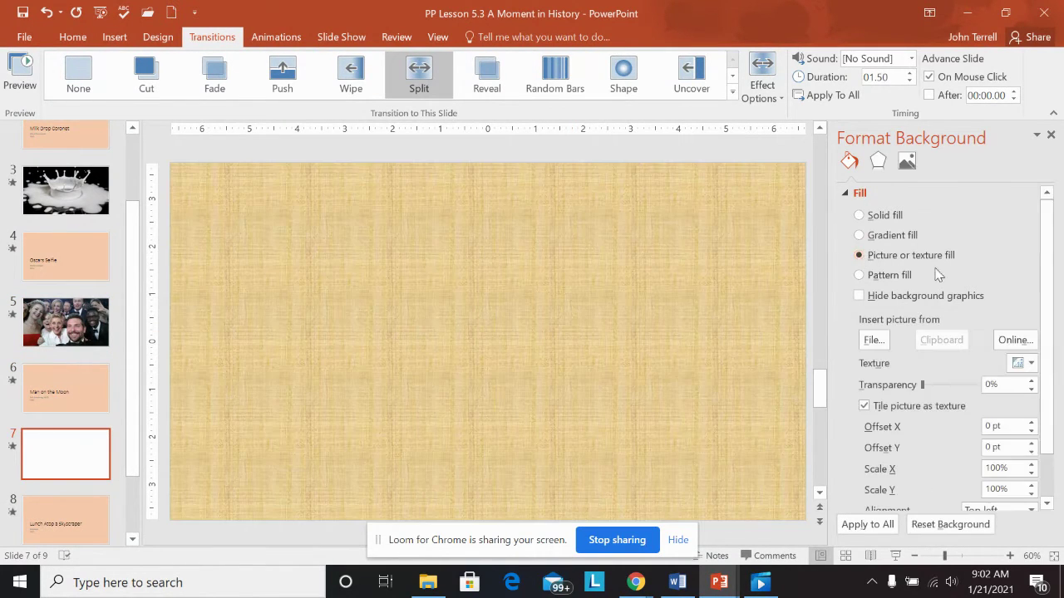
left_click(1014, 340)
left_click(422, 242)
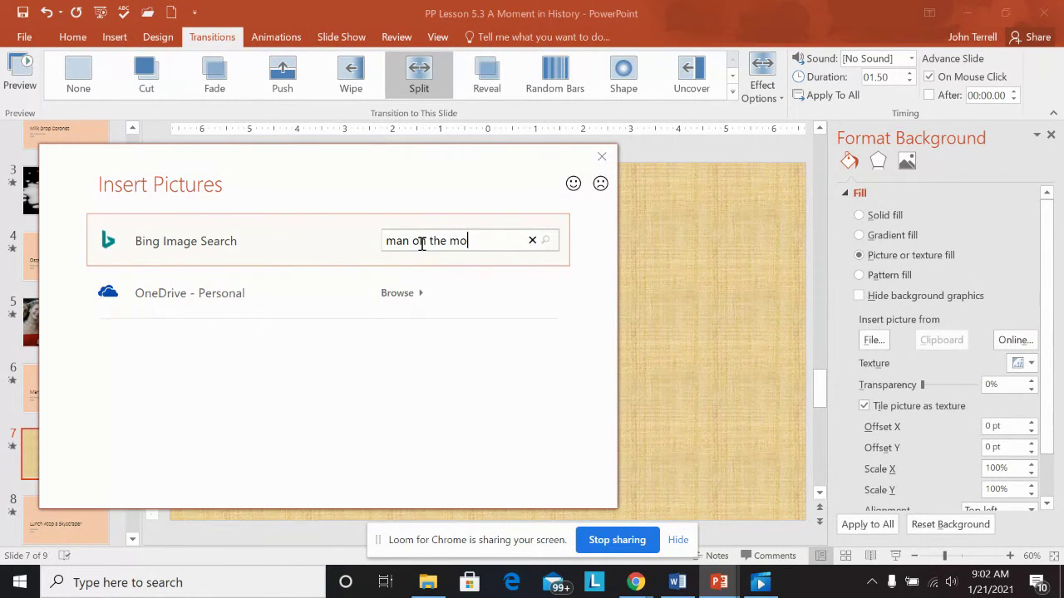
type("man on the moon")
key("Return")
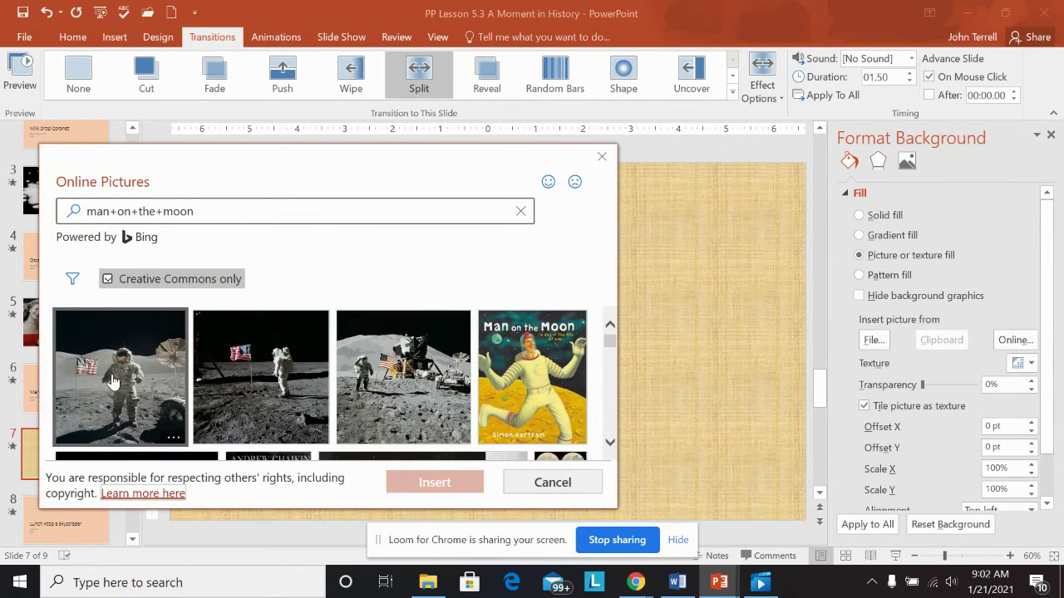
left_click(121, 378)
left_click(449, 483)
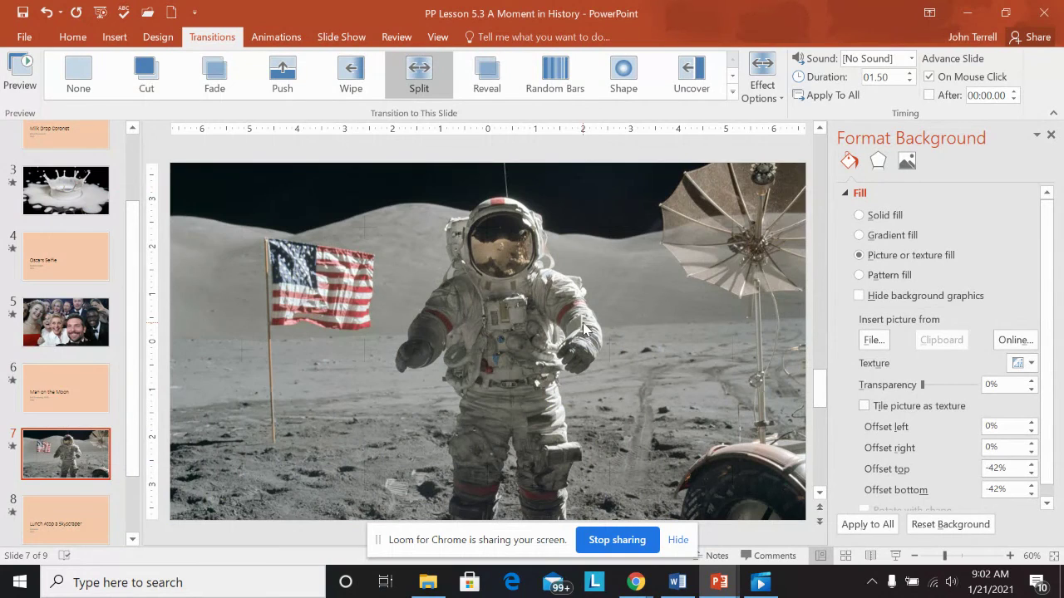
left_click_drag(135, 374, 136, 429)
left_click(81, 438)
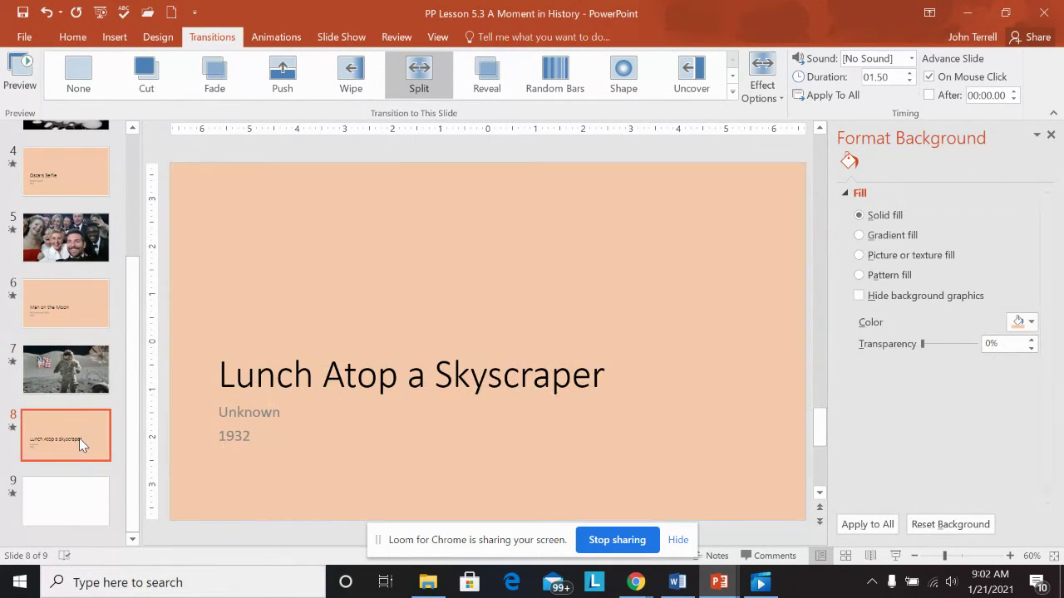
Fill slide 9's background with the first black-and-white 'lunch atop a skyscraper' beam photo
left_click(82, 501)
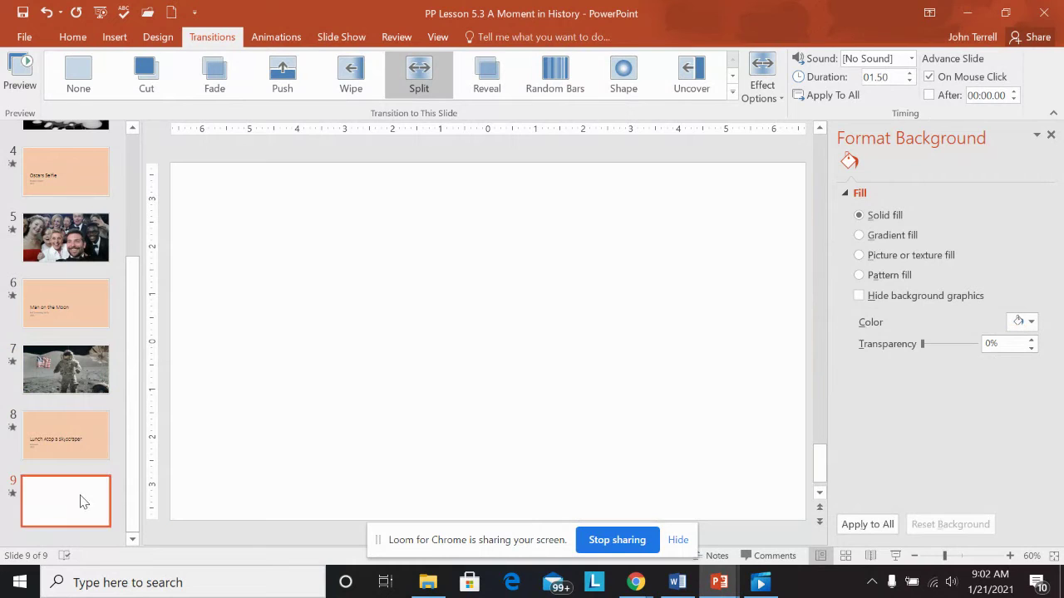
left_click(859, 255)
left_click(1002, 337)
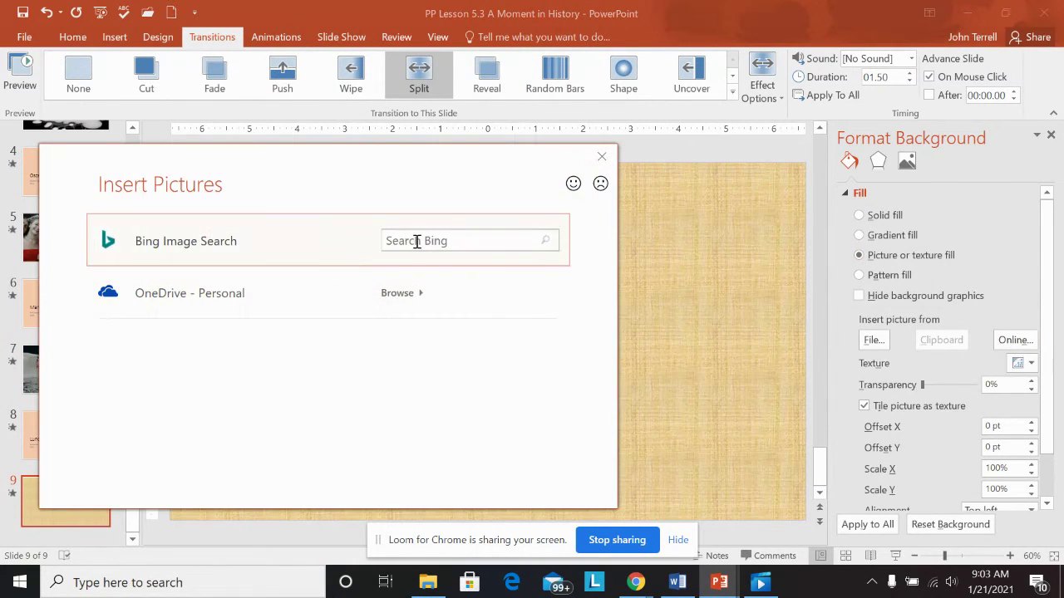
left_click(417, 241)
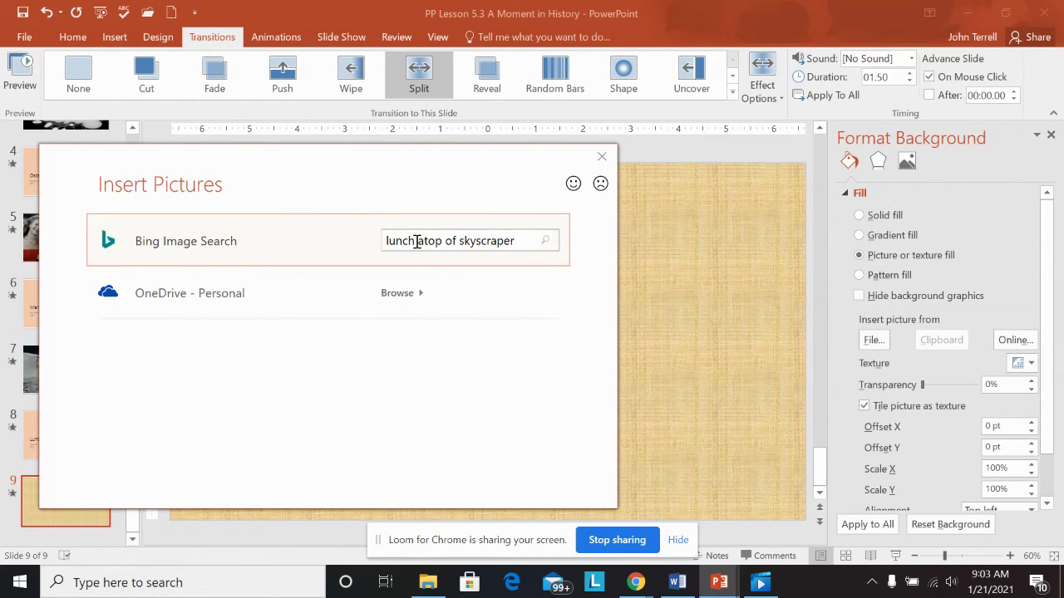
key("Return")
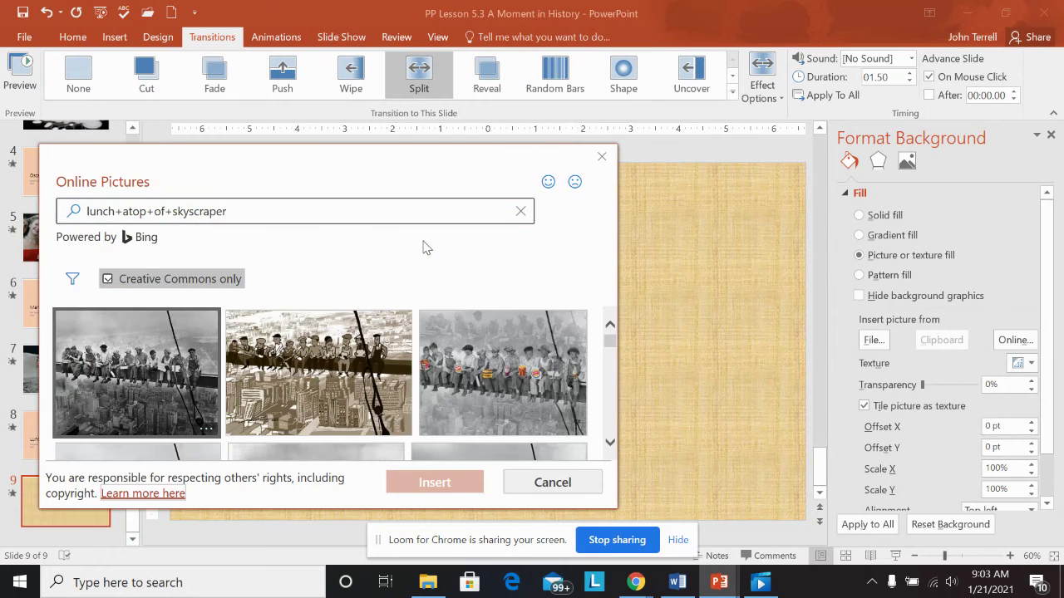
left_click(123, 381)
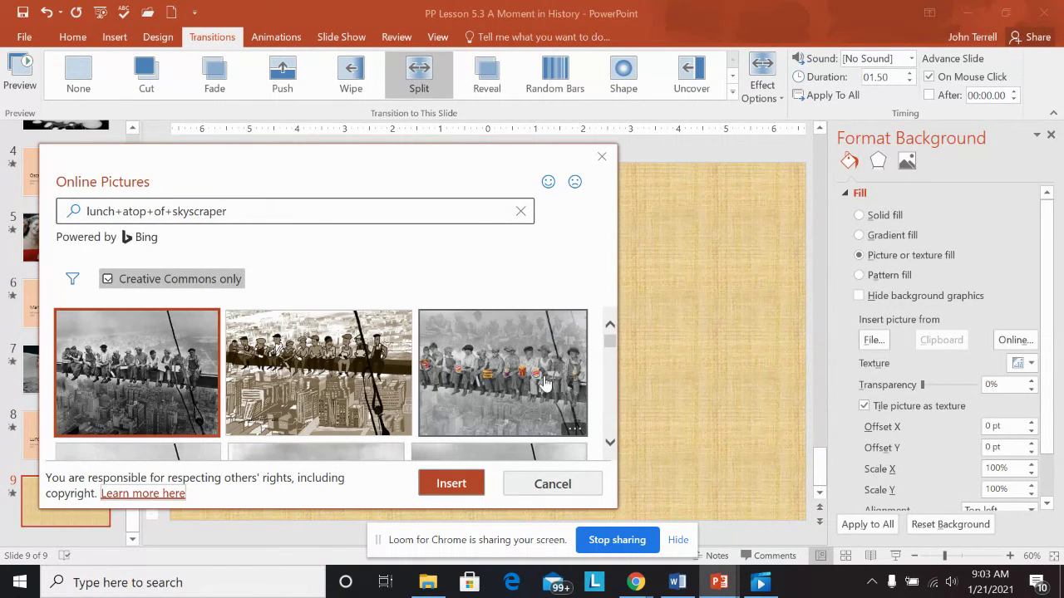
left_click(479, 483)
left_click(125, 369)
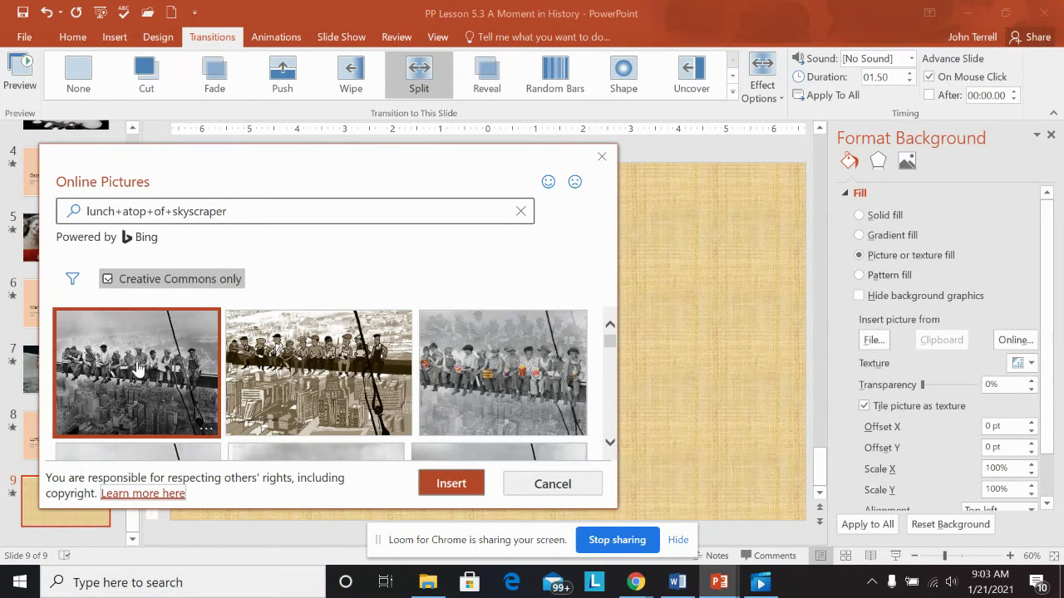
left_click(436, 484)
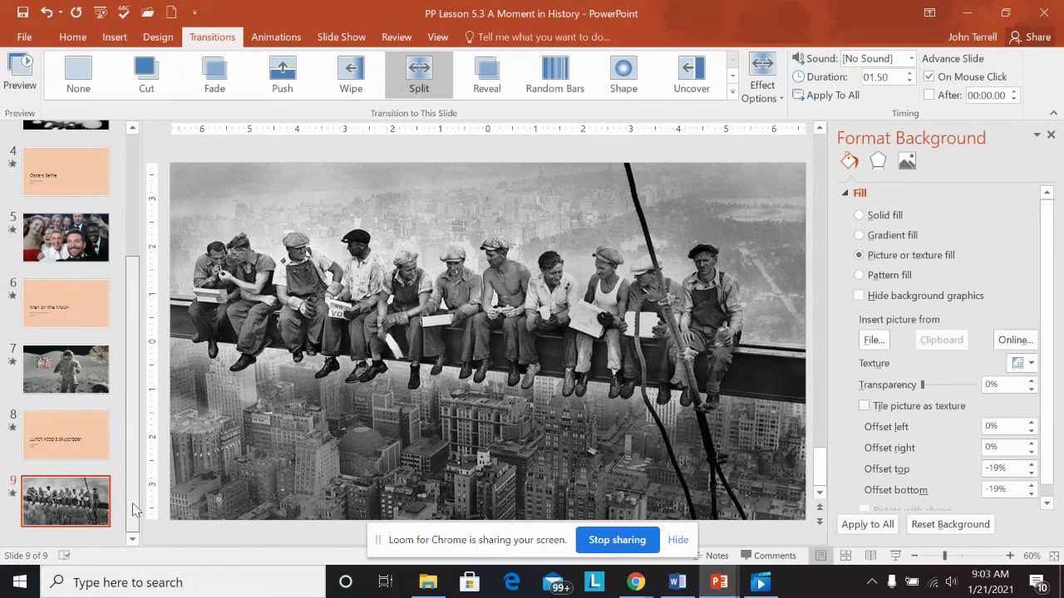
left_click_drag(132, 503, 131, 494)
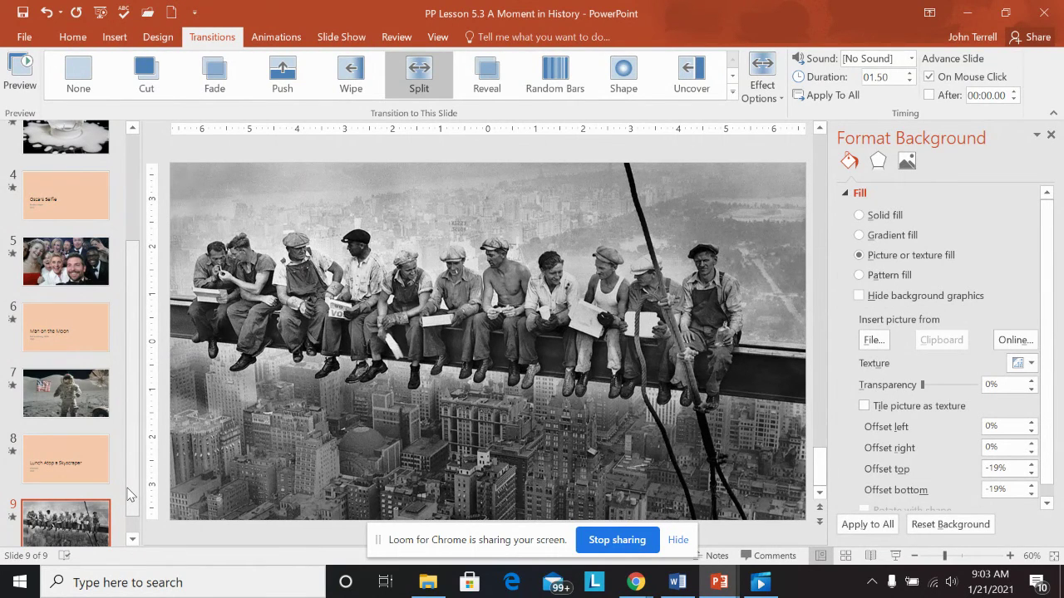
Run the slide show from the first slide through the Milk Drop Coronet and milk-splash slides, then exit
left_click(136, 231)
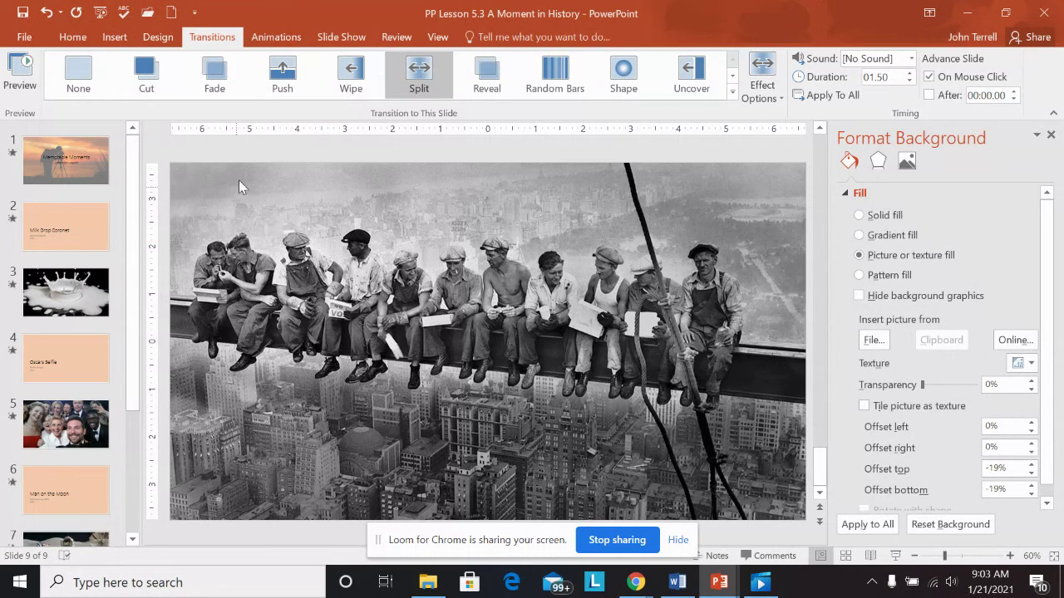
left_click(73, 36)
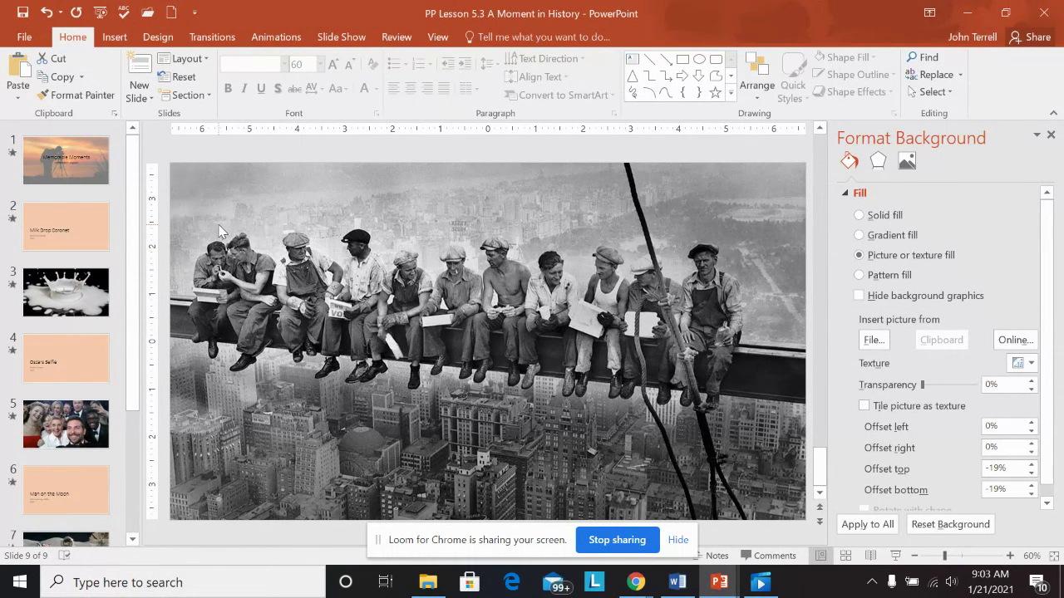
left_click(101, 14)
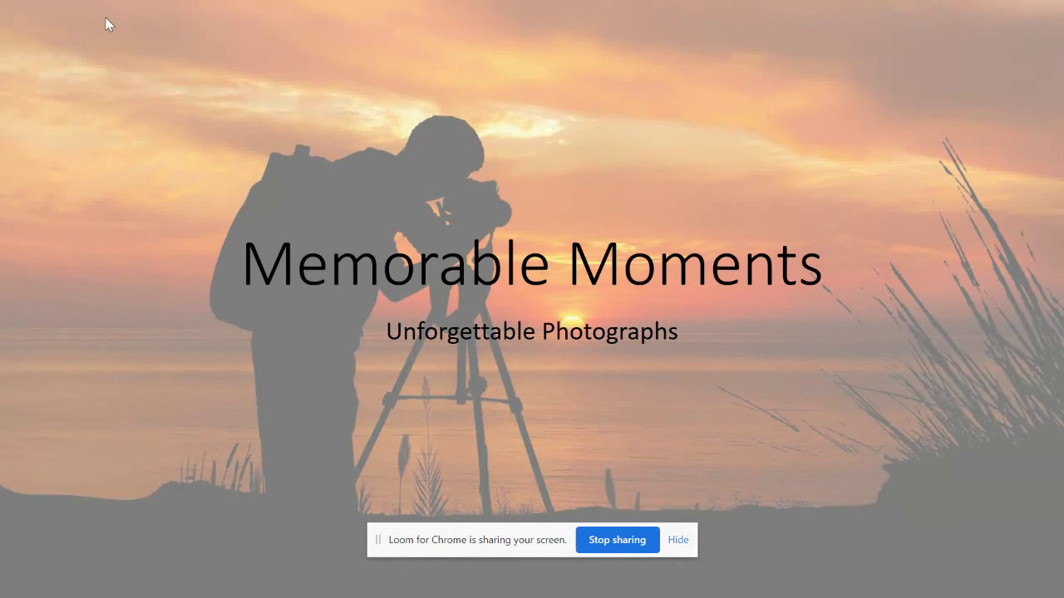
left_click(106, 25)
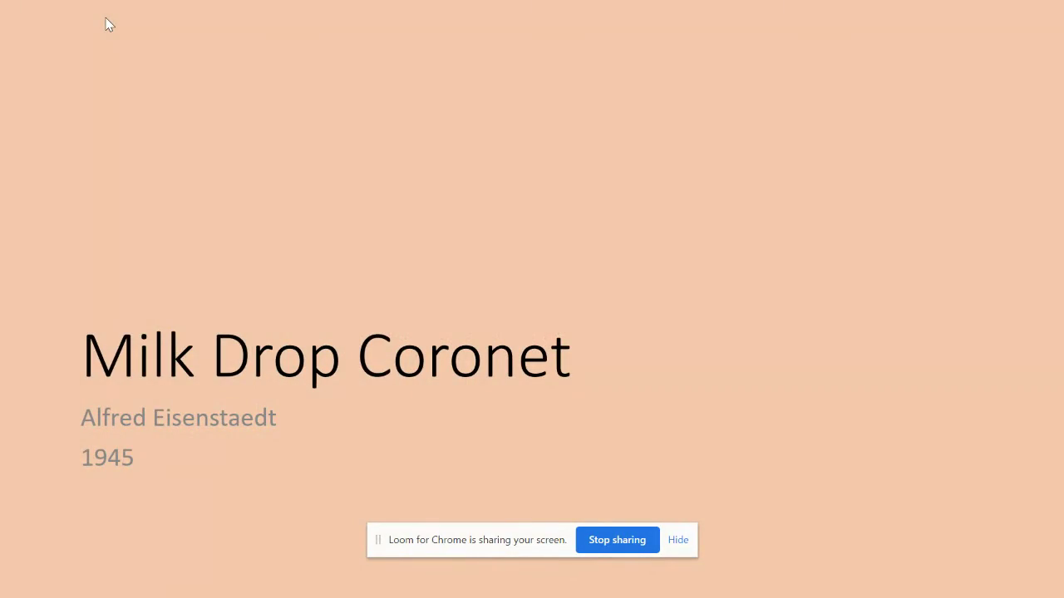
left_click(106, 25)
key("Escape")
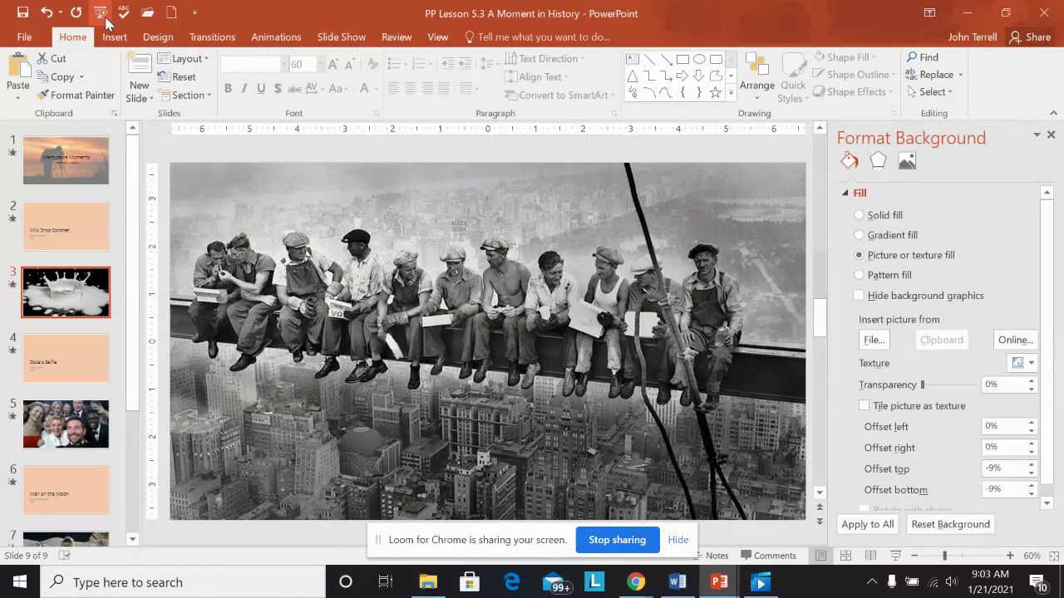